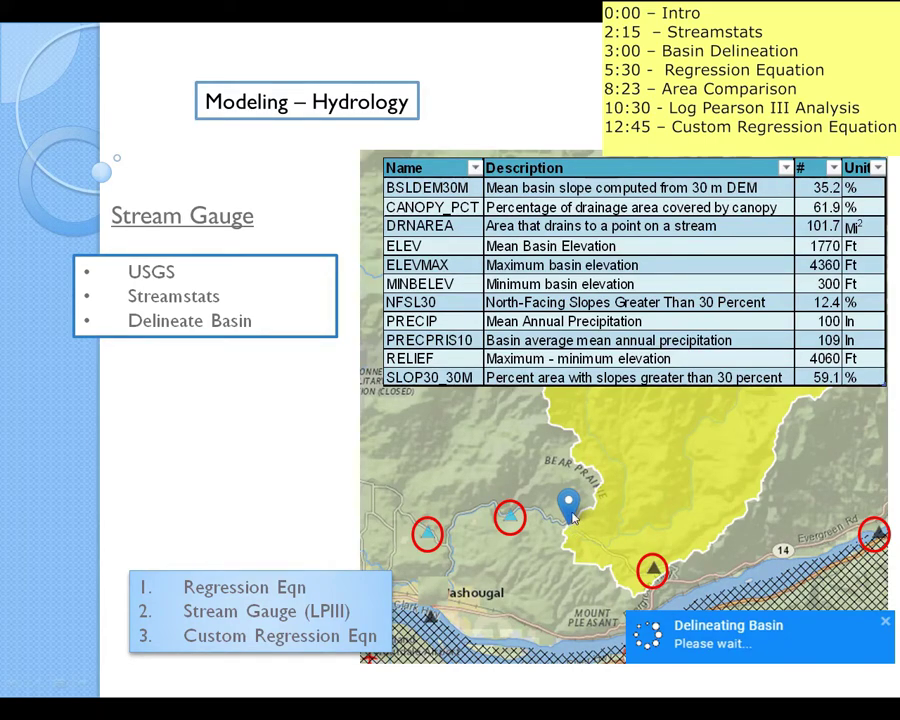
- Leave the slideshow, switch to the StreamStats welcome page in Firefox and open the StreamStats application
key("Escape")
left_click(236, 706)
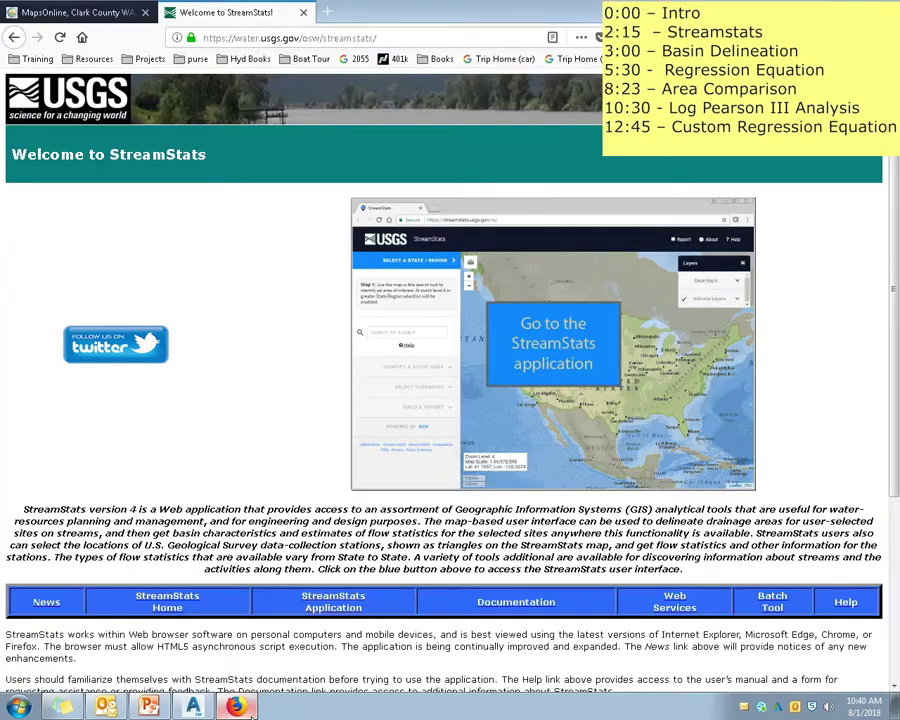
left_click(516, 358)
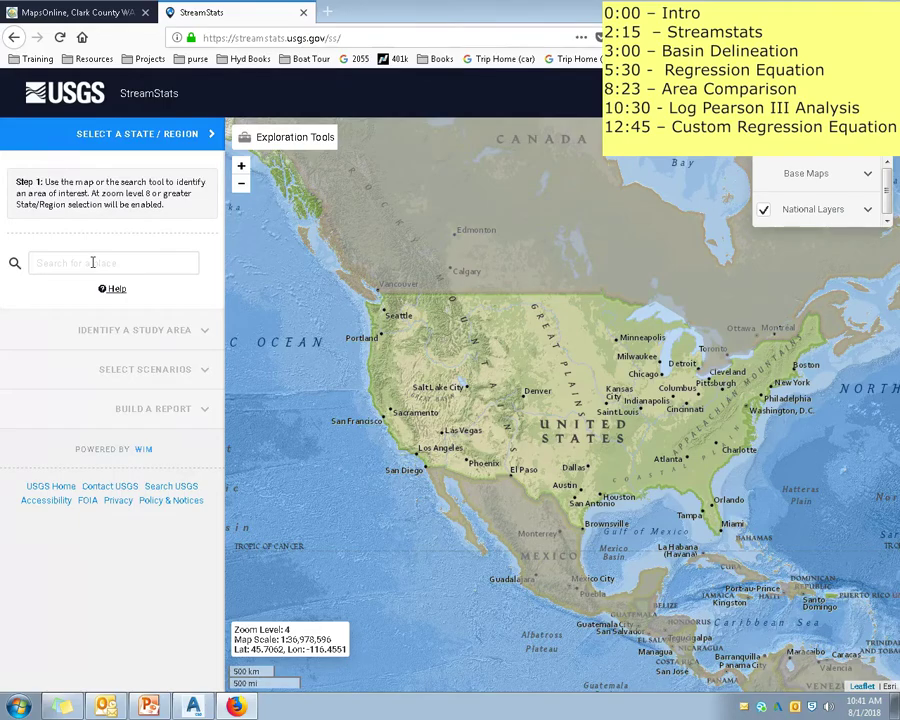
- Search the map for "washougal, wa", go to Washougal in Clark County, and choose Washington as the study region
left_click(92, 262)
type("q")
key("BackSpace")
type("WASHOU")
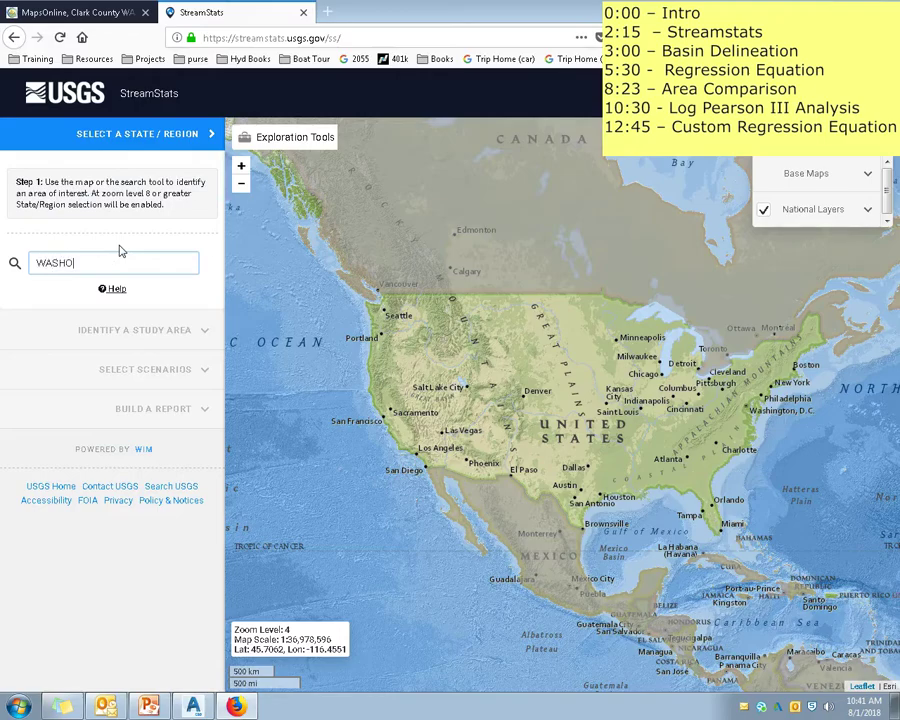
key("BackSpace")
key("BackSpace")
key("BackSpace")
key("BackSpace")
key("BackSpace")
key("BackSpace")
type("washougal")
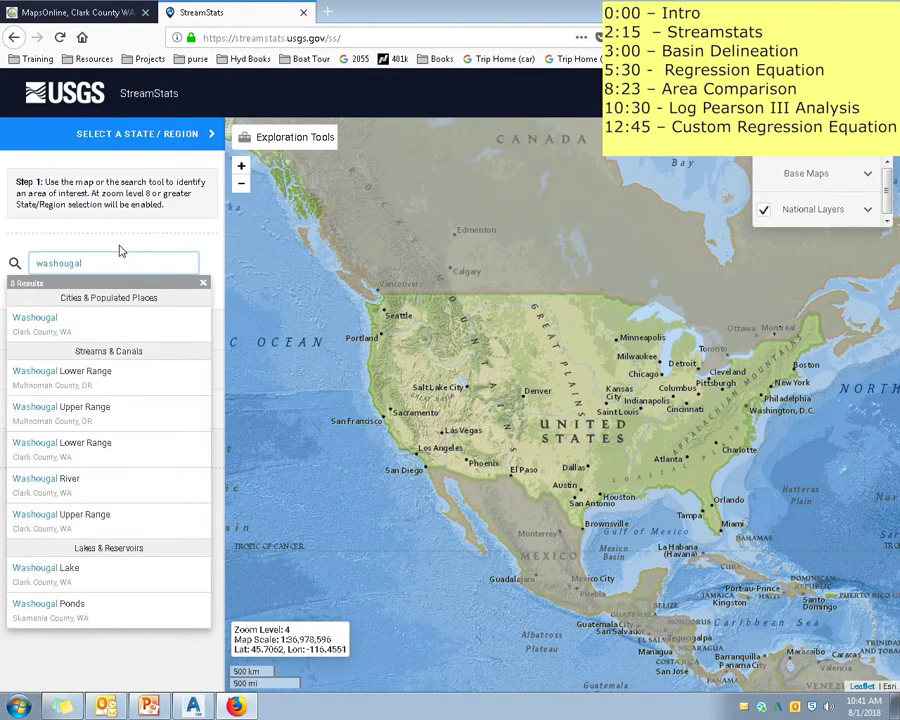
type(", wa")
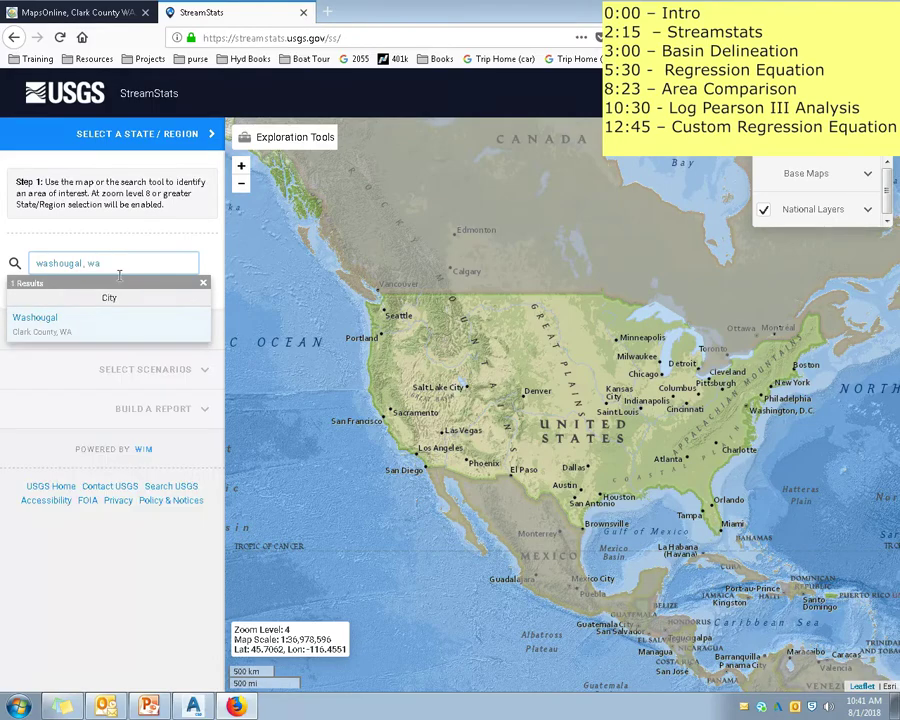
left_click(47, 334)
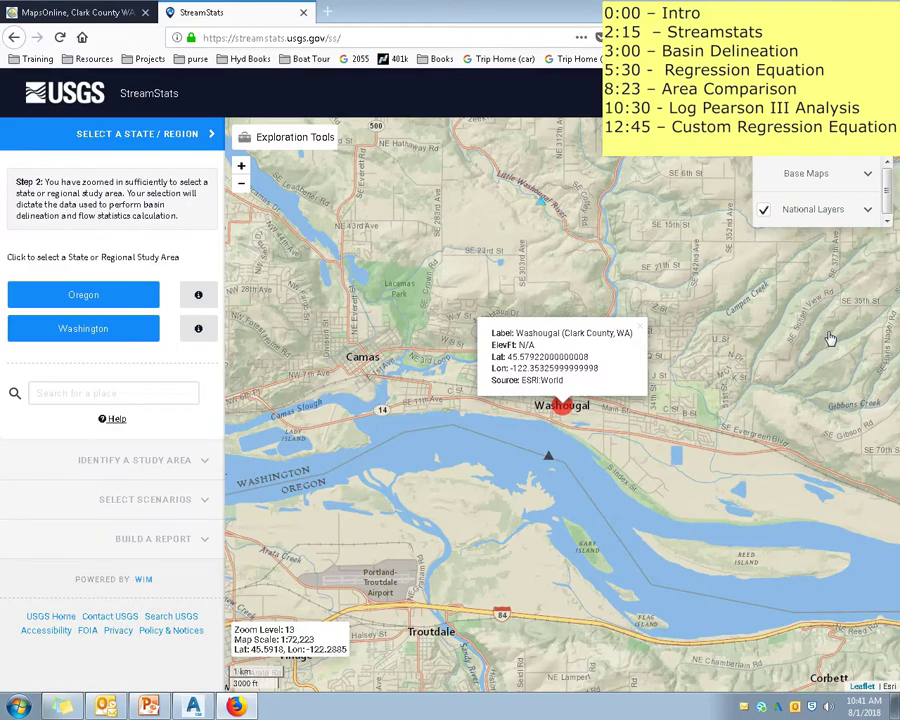
left_click(124, 324)
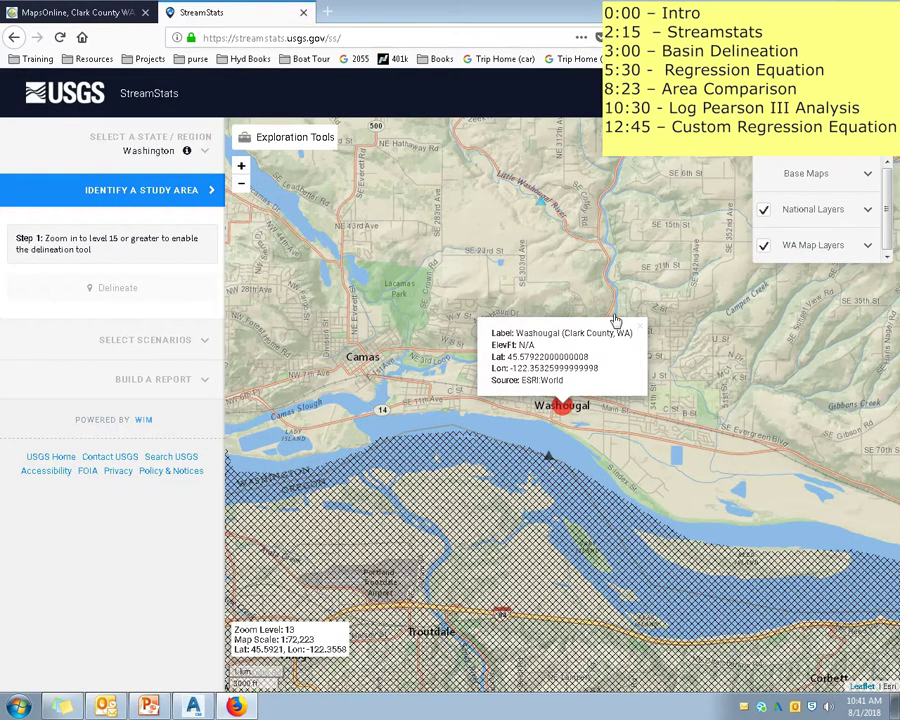
- Delineate the basin upstream of a Washougal River stream cell at about latitude 45.617, longitude -122.256, near NE Washougal River Road
left_click_drag(637, 321, 513, 388)
left_click_drag(540, 267, 482, 373)
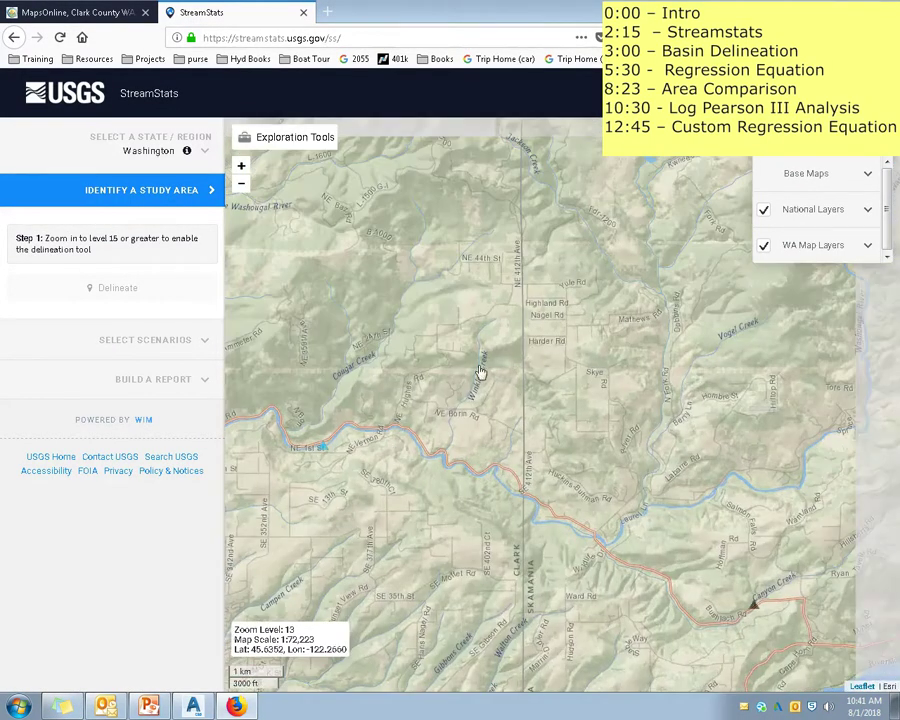
left_click_drag(616, 488, 404, 538)
scroll(535, 424, "up", 1)
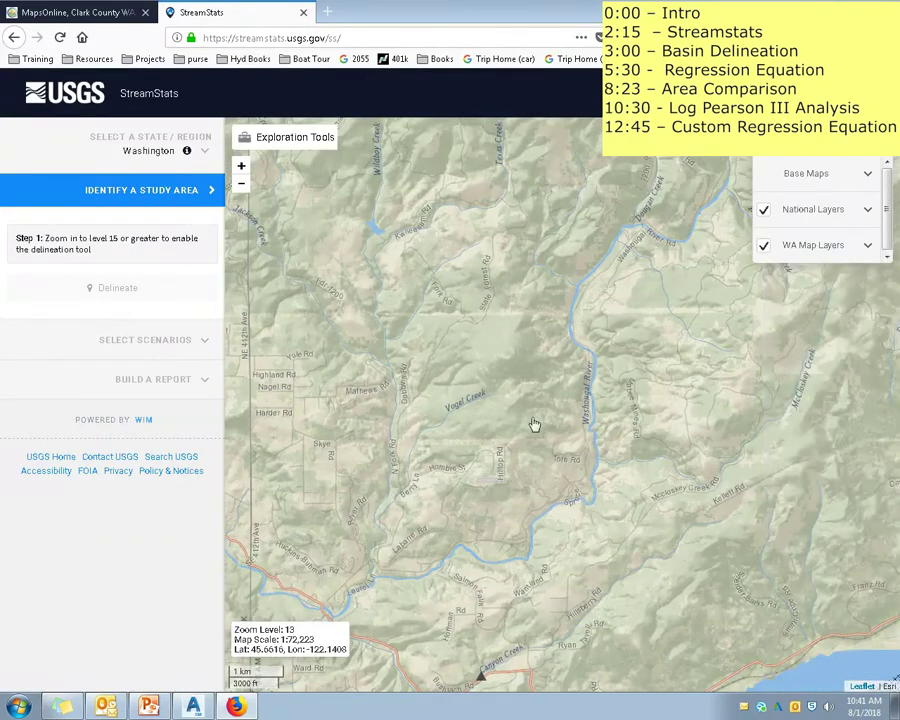
scroll(468, 428, "up", 1)
scroll(400, 382, "up", 1)
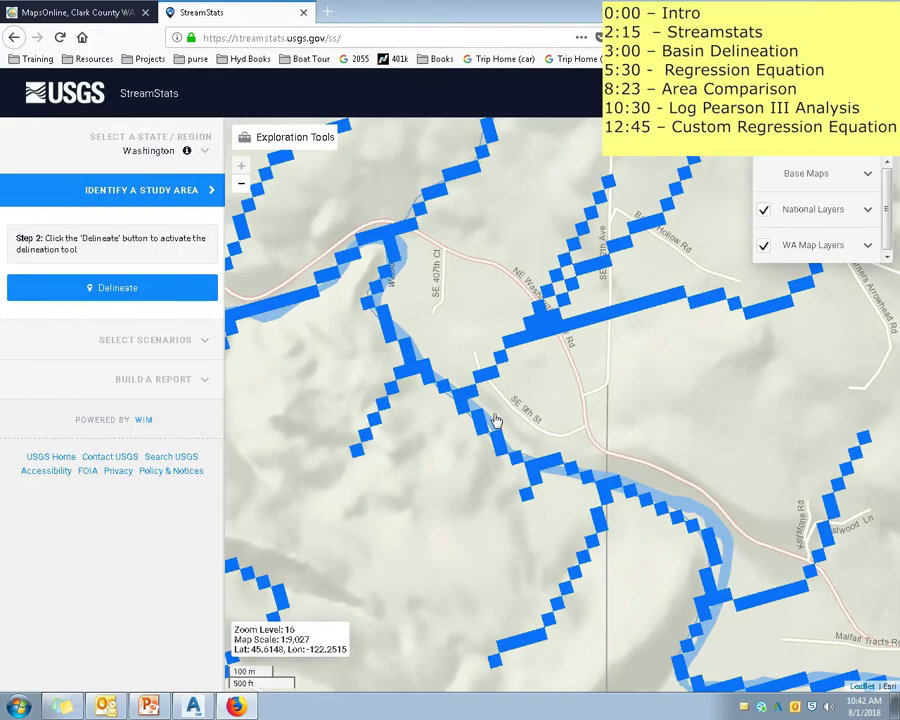
left_click(110, 292)
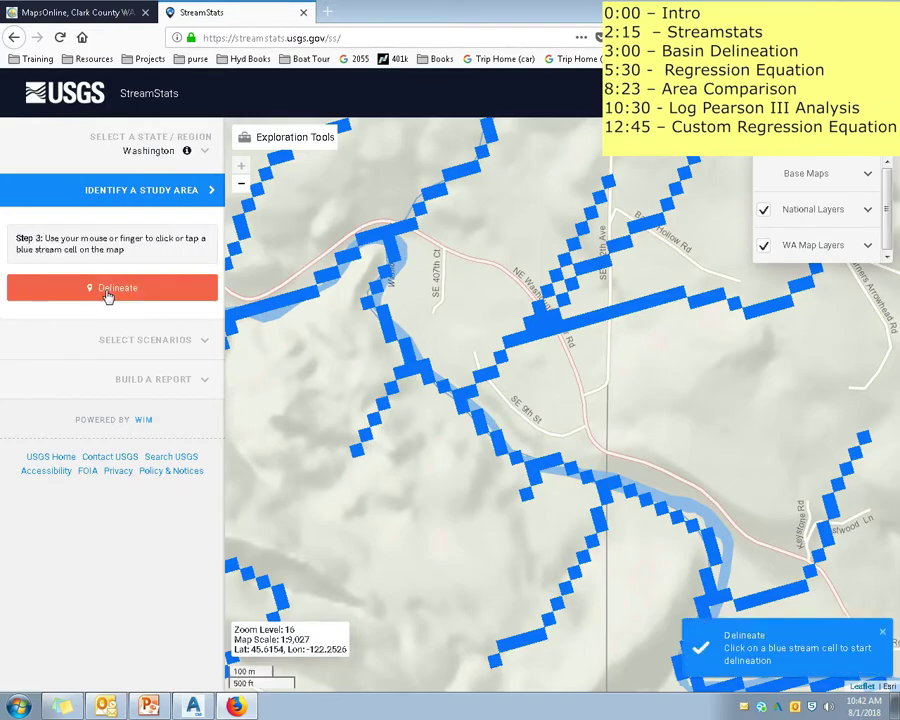
left_click(393, 333)
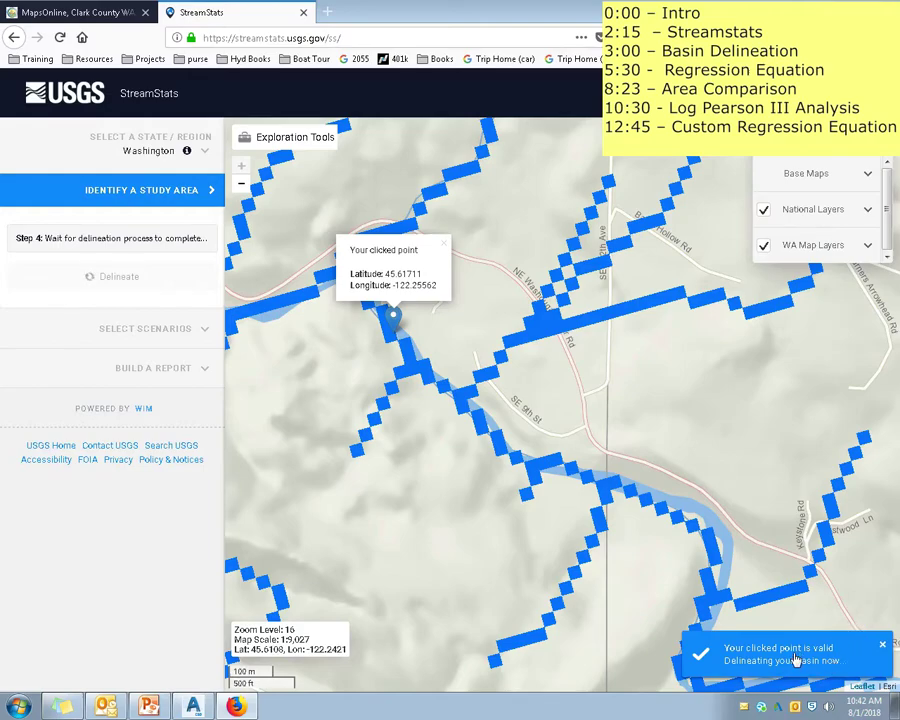
- Examine the delineated basin's overall extent and its western boundary between the outlet point and Highland Road
scroll(524, 358, "down", 2)
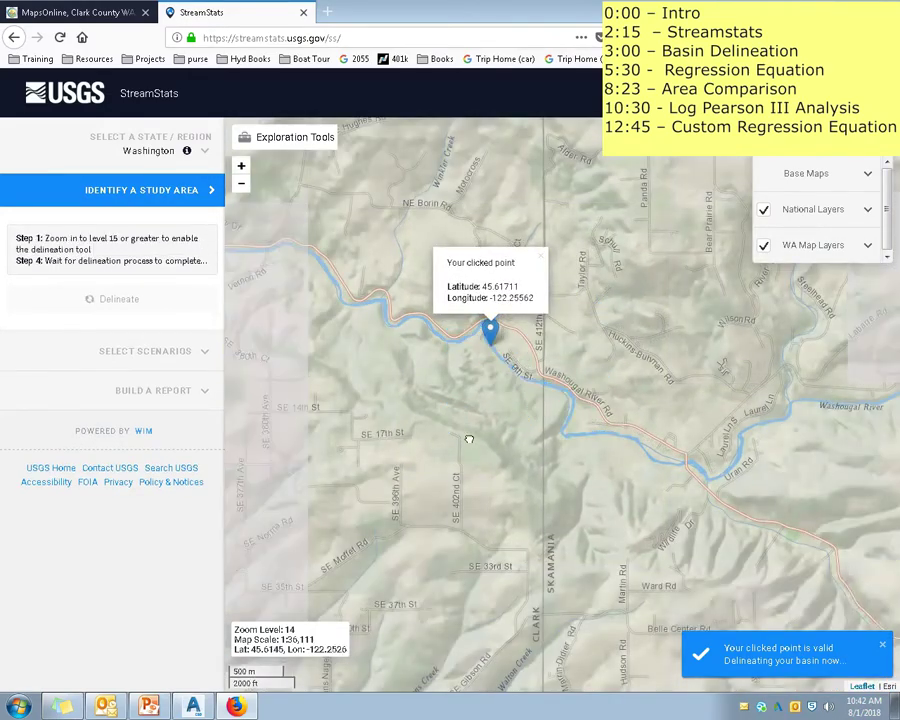
left_click_drag(466, 436, 420, 486)
scroll(422, 484, "down", 1)
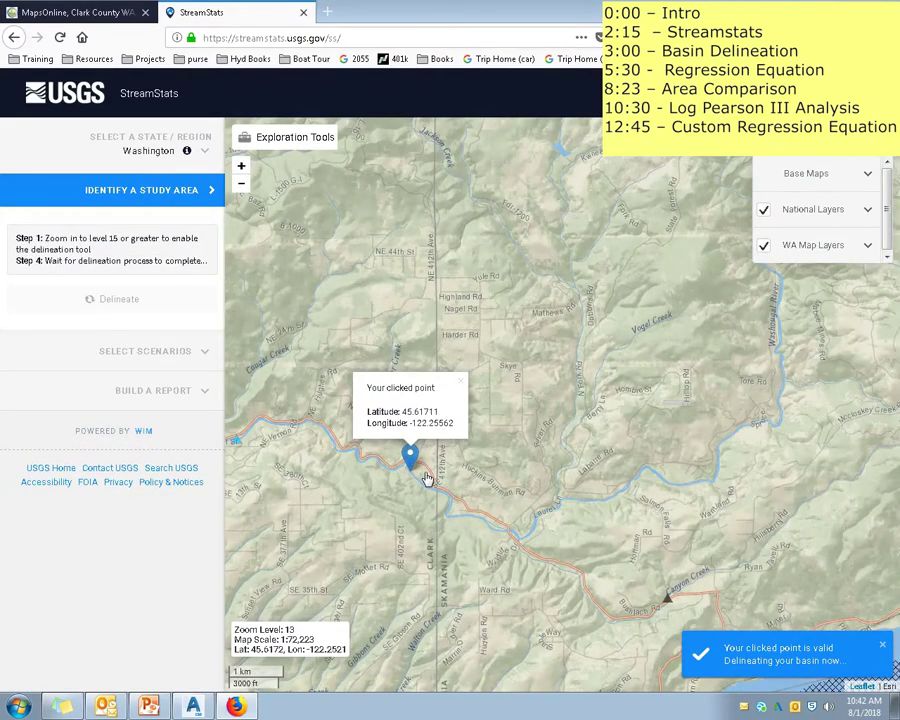
left_click_drag(425, 510, 517, 492)
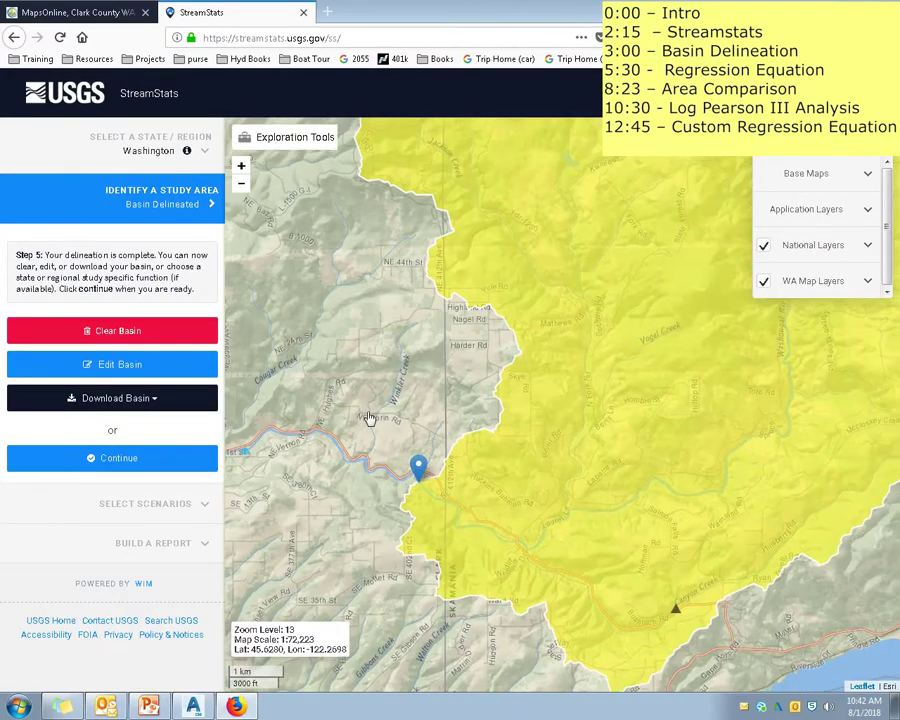
scroll(398, 326, "down", 2)
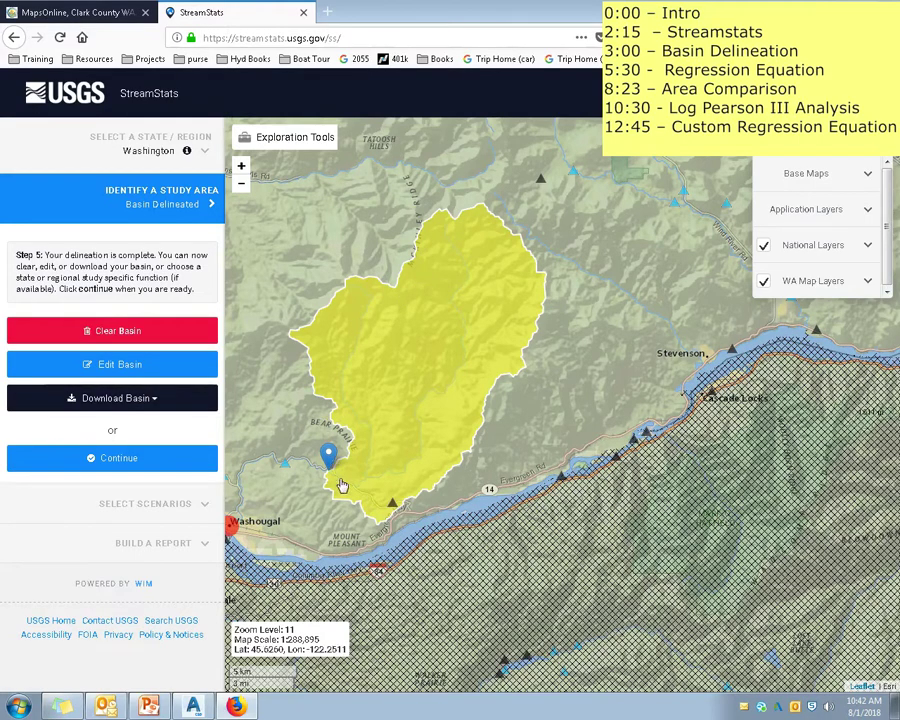
scroll(336, 454, "up", 2)
scroll(357, 418, "down", 1)
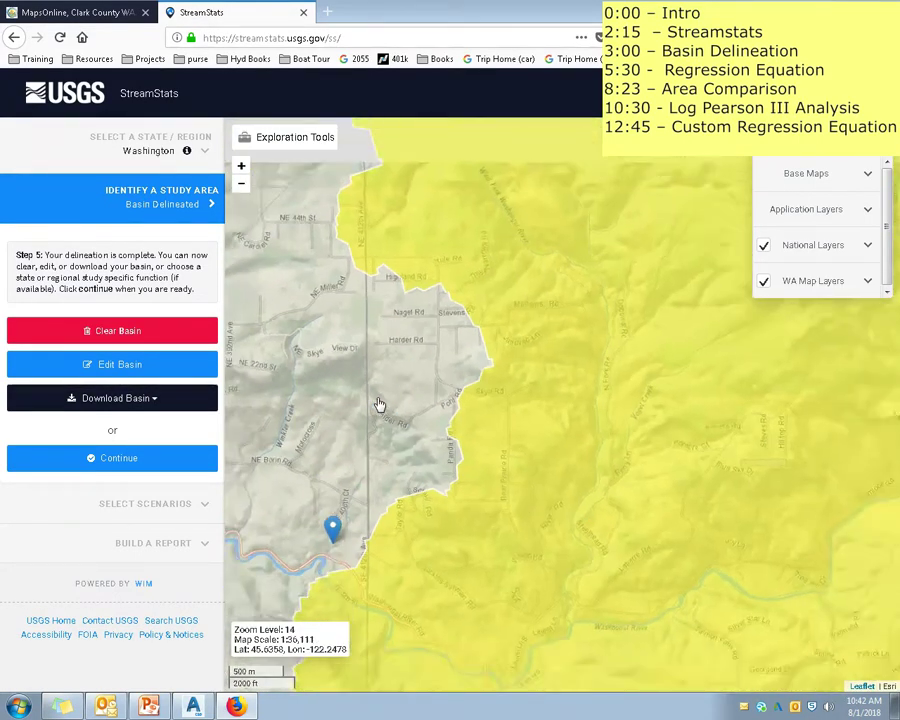
scroll(378, 404, "down", 1)
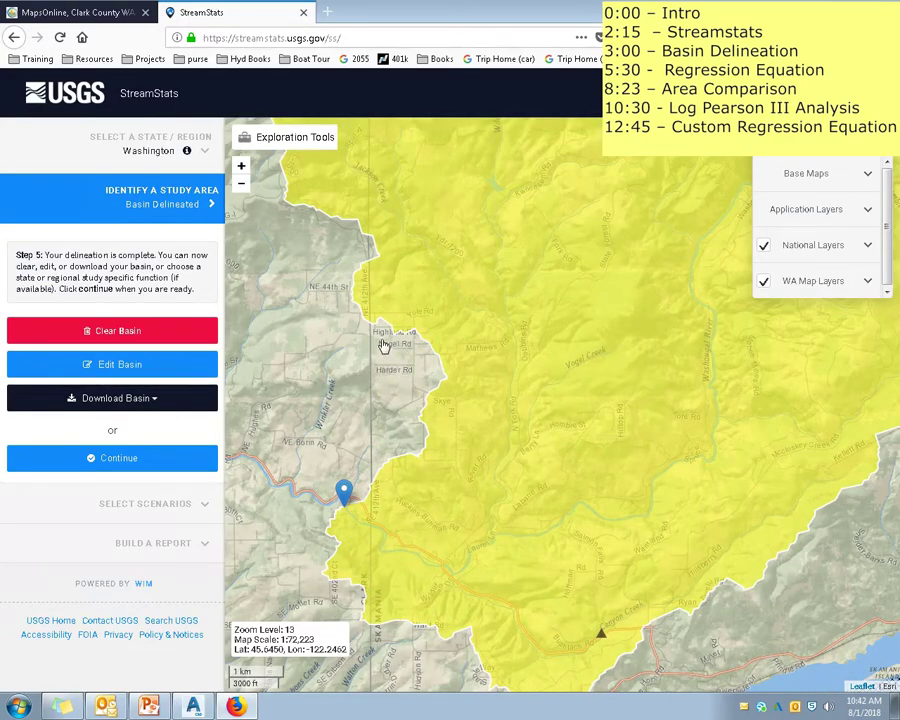
scroll(383, 348, "down", 1)
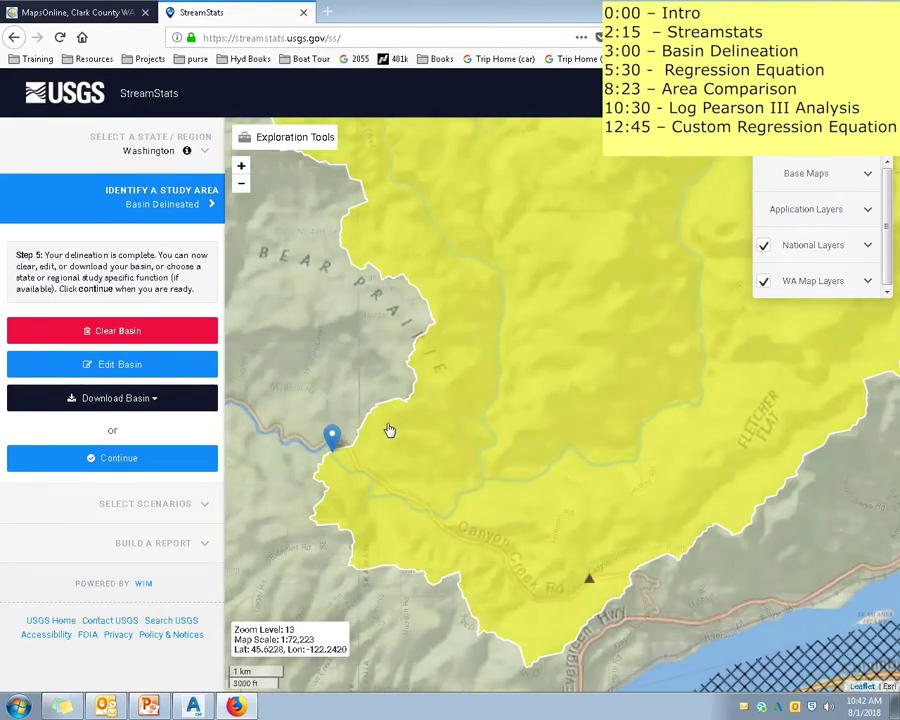
scroll(367, 337, "up", 1)
scroll(367, 337, "up", 3)
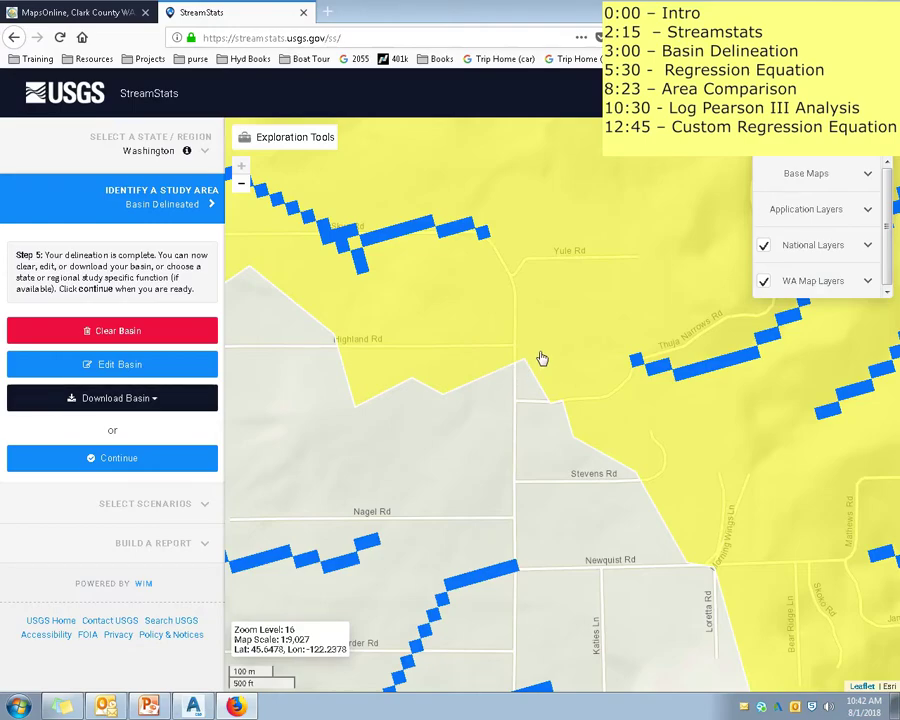
scroll(540, 359, "down", 3)
scroll(538, 357, "up", 1)
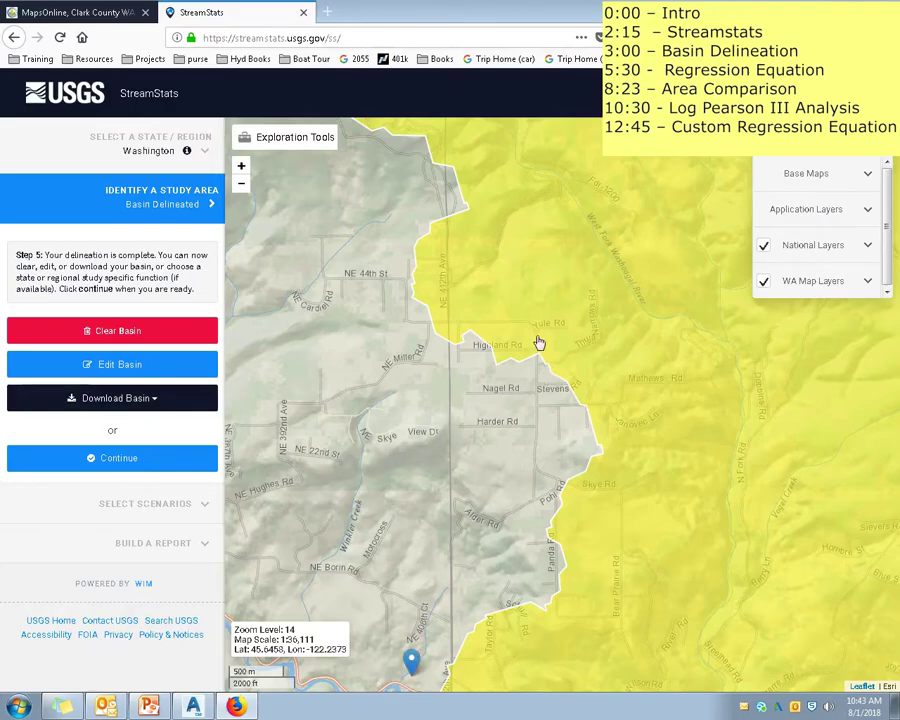
scroll(537, 335, "down", 1)
scroll(547, 362, "up", 1)
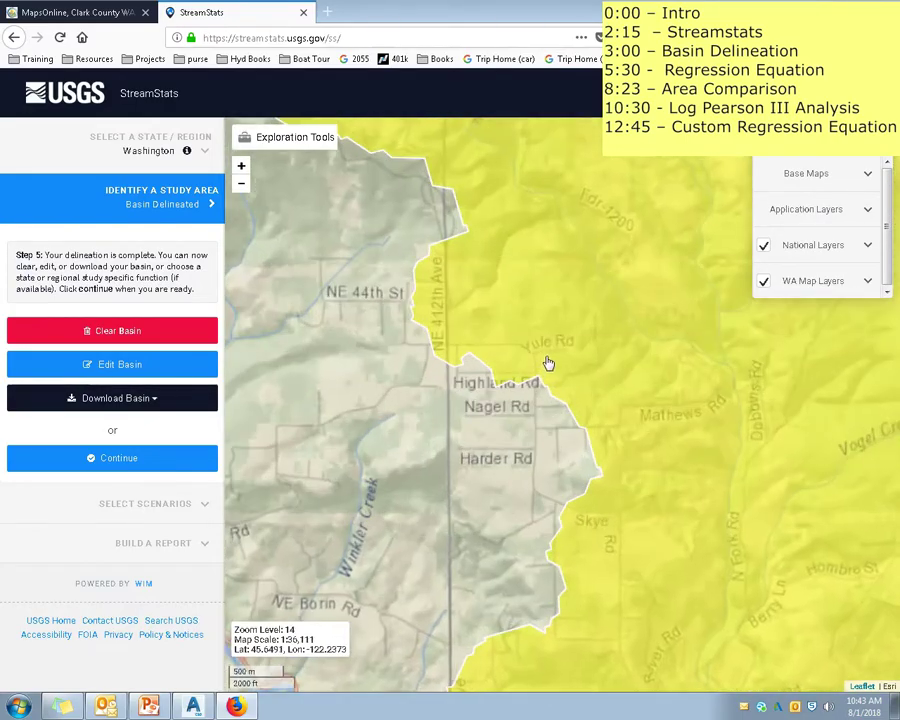
scroll(542, 366, "down", 1)
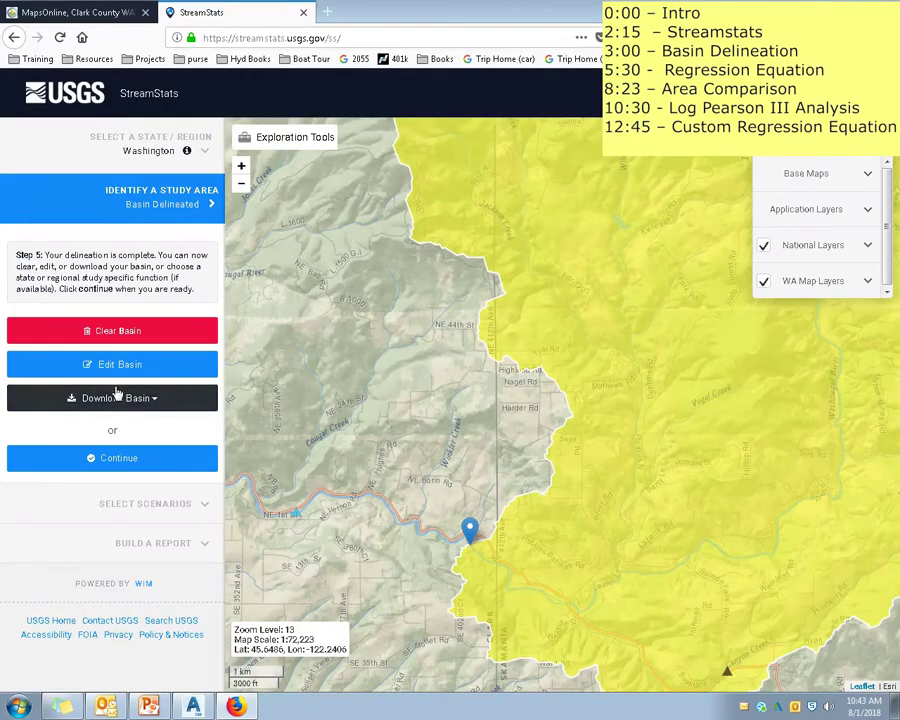
- Look through the basin's editing tools, including Remove Area, and its download options
left_click(145, 366)
scroll(146, 485, "down", 1)
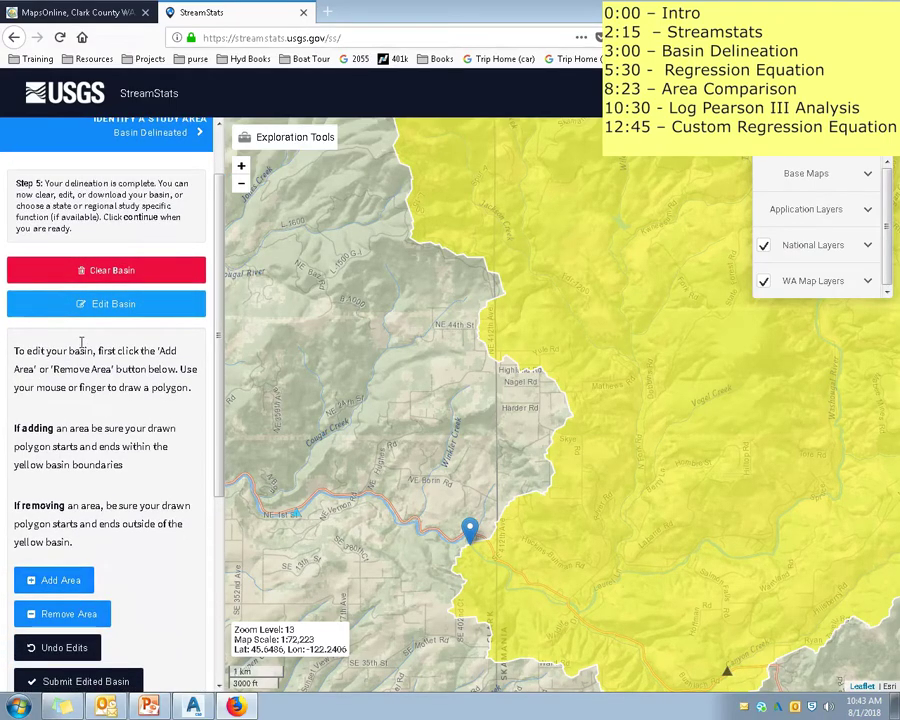
scroll(96, 314, "down", 1)
scroll(444, 375, "down", 1)
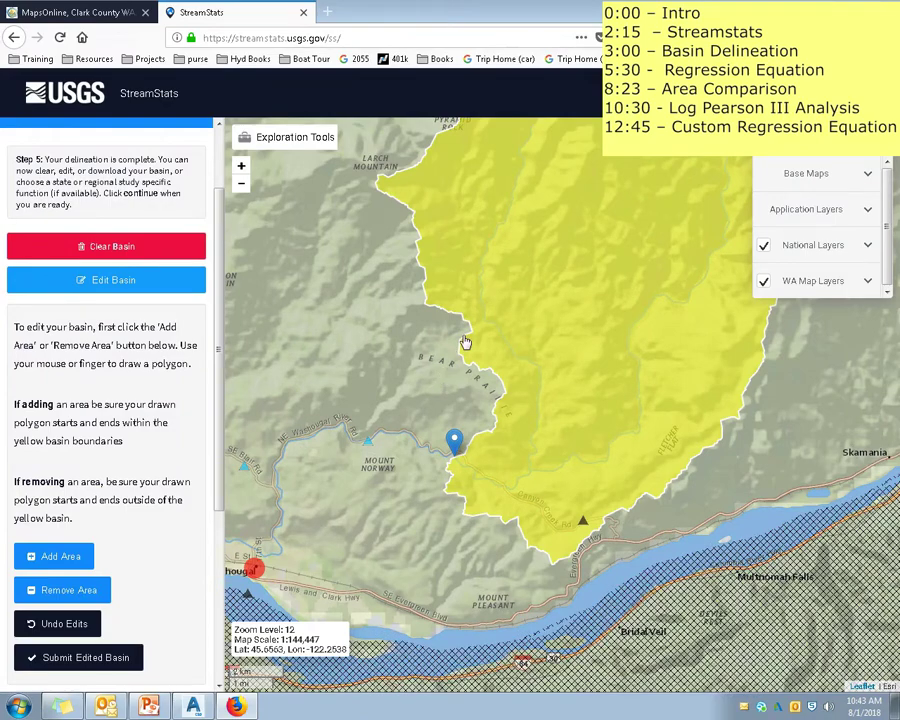
left_click_drag(452, 350, 385, 374)
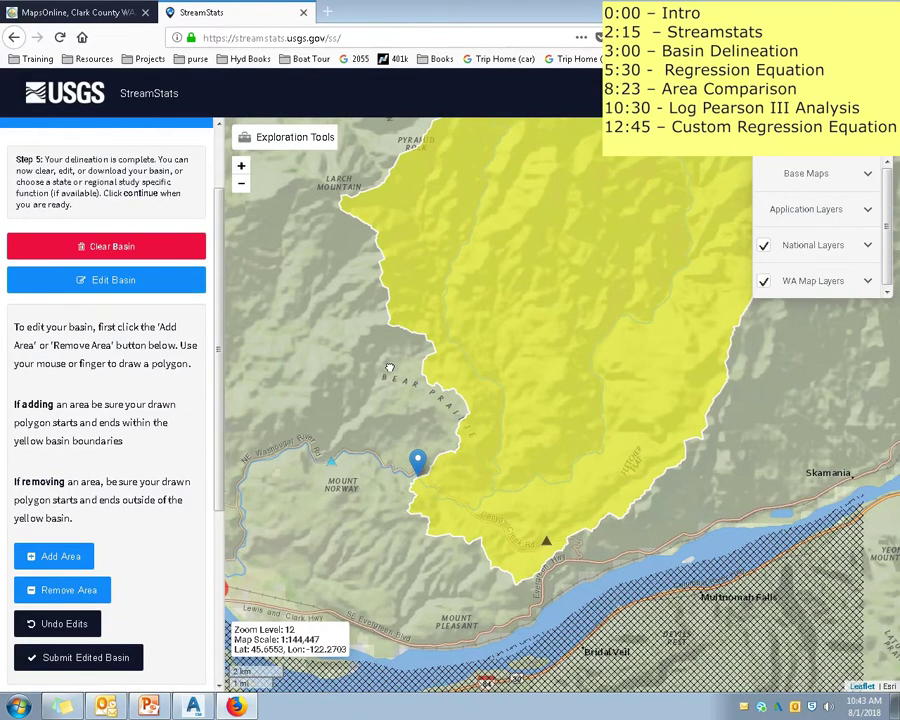
left_click(62, 591)
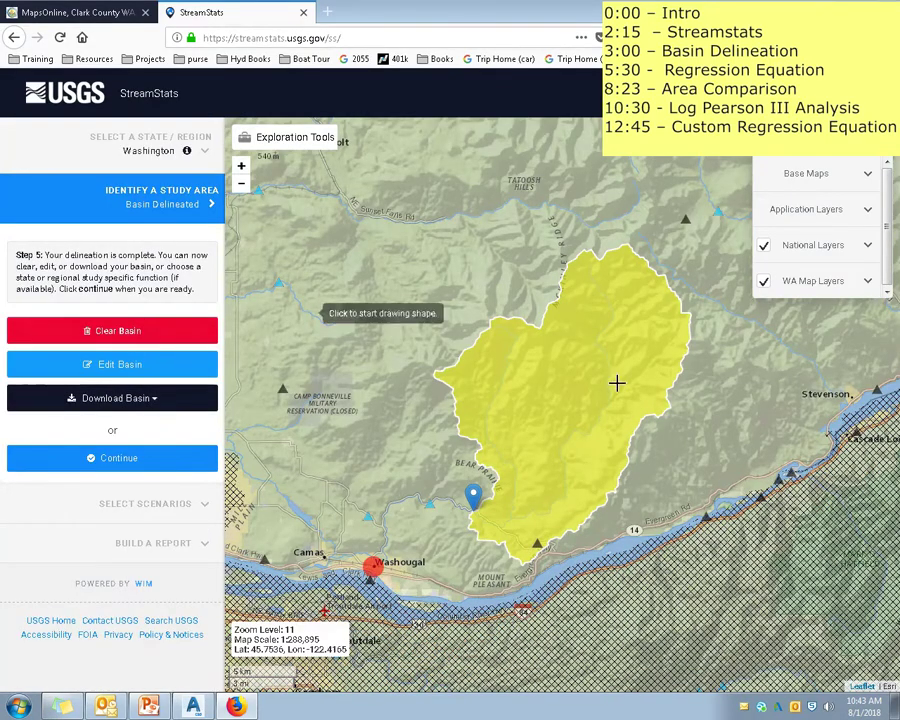
scroll(467, 441, "up", 1)
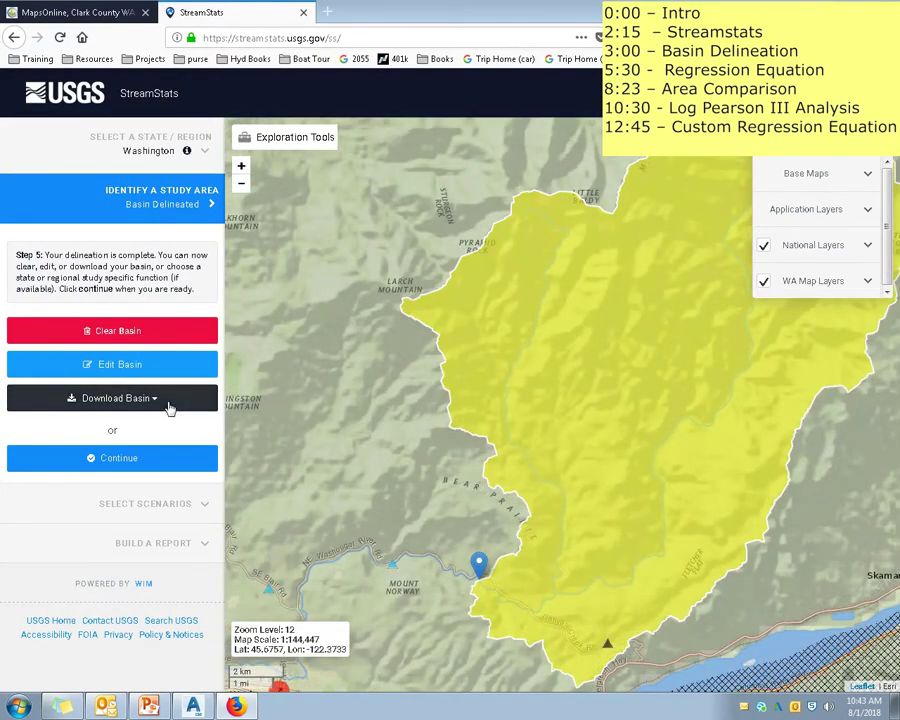
left_click(170, 407)
left_click(170, 405)
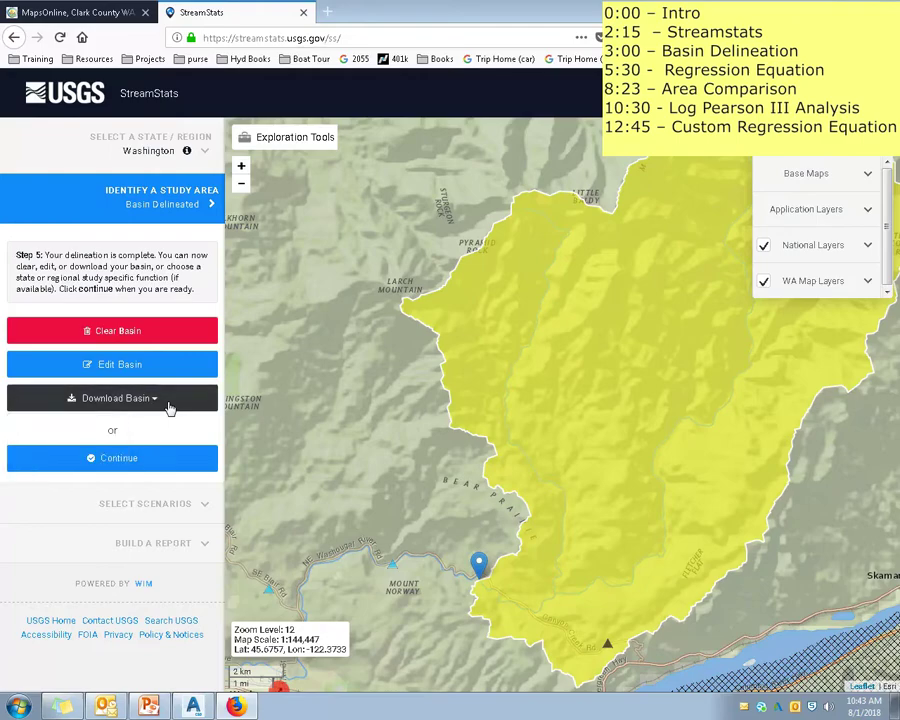
- Continue with the delineated basin to scenario selection and select all basin characteristics for computation
left_click(125, 458)
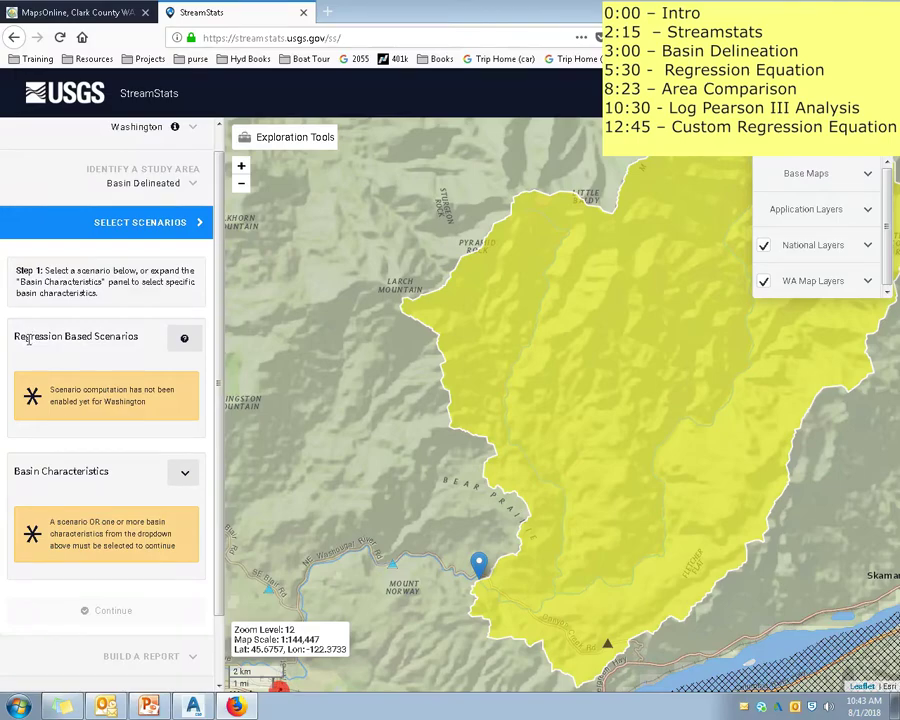
left_click(187, 474)
left_click_drag(215, 357, 222, 447)
scroll(22, 337, "up", 2)
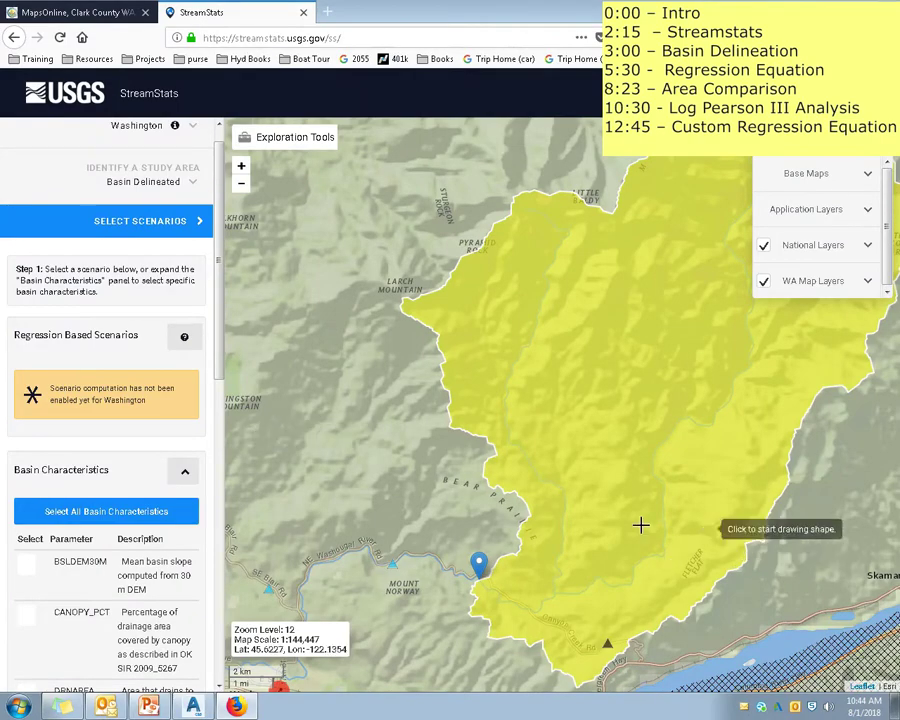
scroll(141, 398, "down", 3)
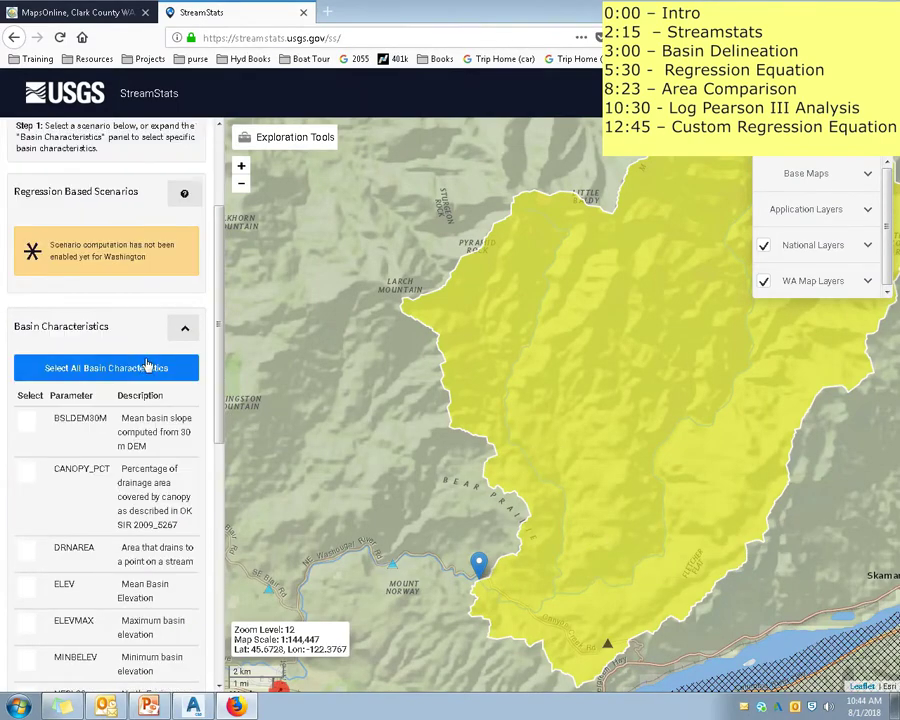
left_click(130, 368)
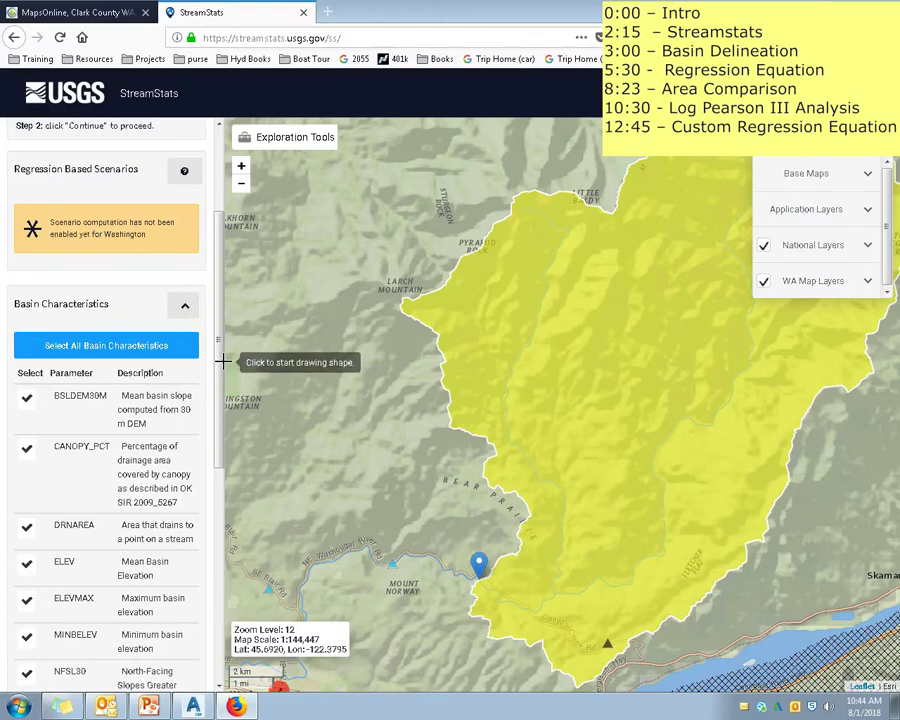
left_click_drag(219, 345, 222, 615)
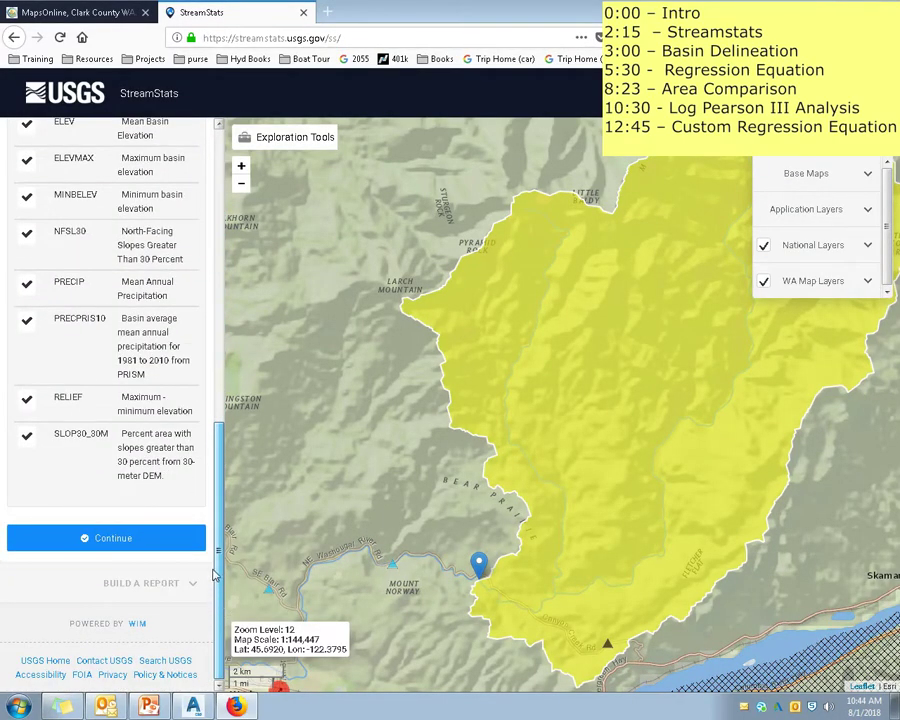
scroll(152, 410, "up", 3)
scroll(41, 375, "down", 1)
scroll(41, 375, "down", 3)
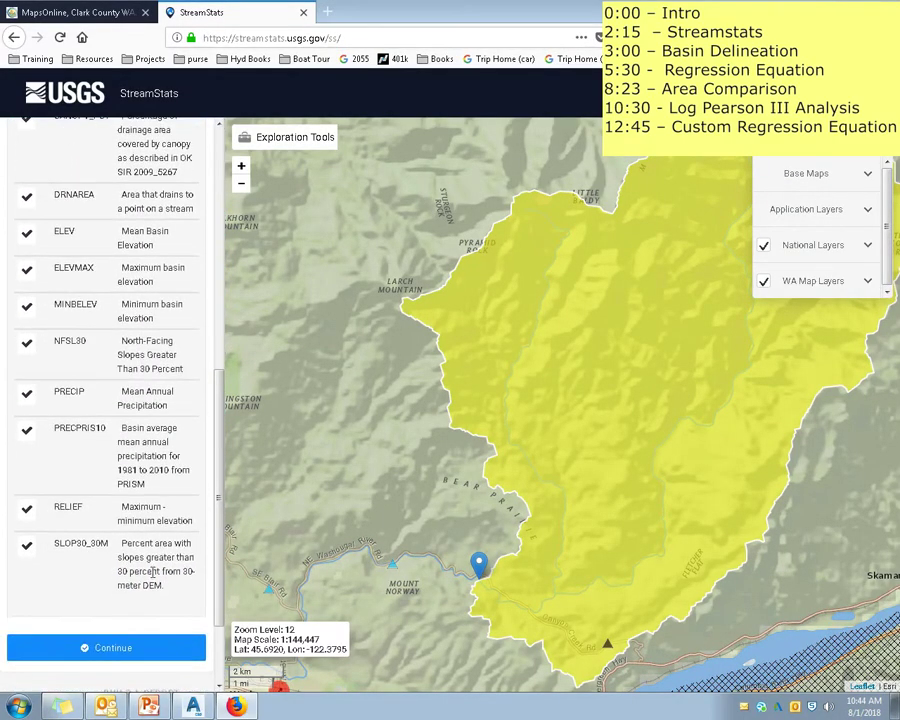
- Compute the selected basin characteristics, build the Basin Characteristics Report, review its parameter table and close the report
left_click(107, 601)
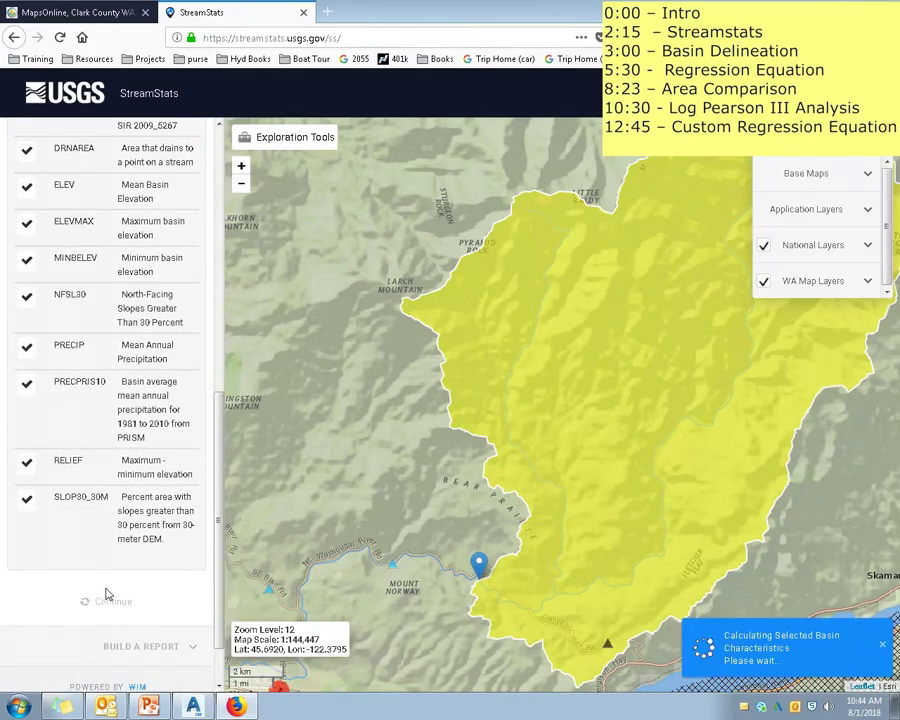
left_click(162, 535)
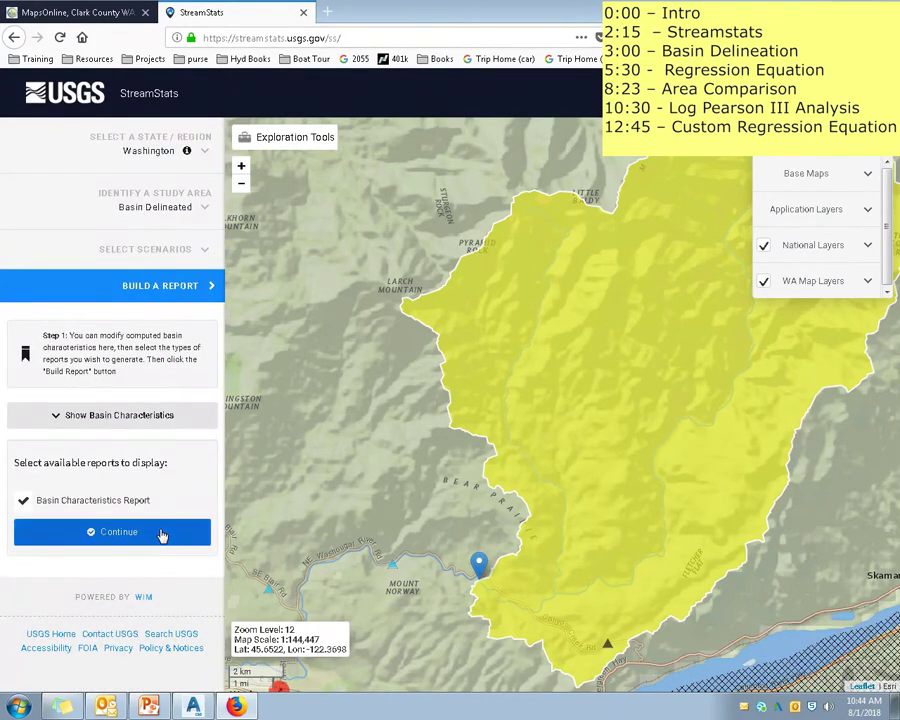
scroll(512, 440, "down", 8)
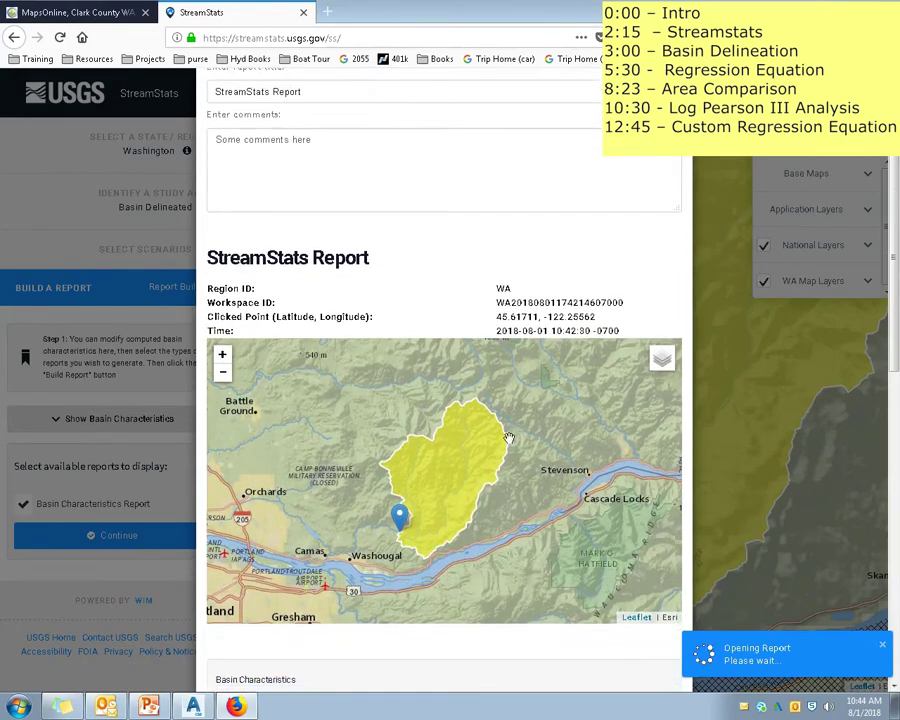
scroll(508, 440, "down", 1)
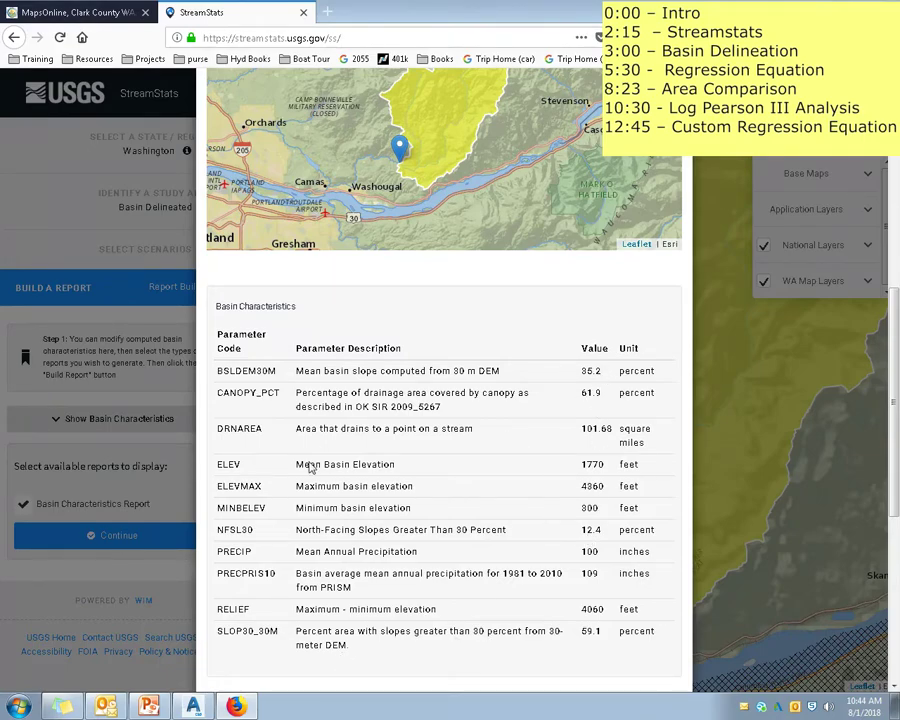
key("Escape")
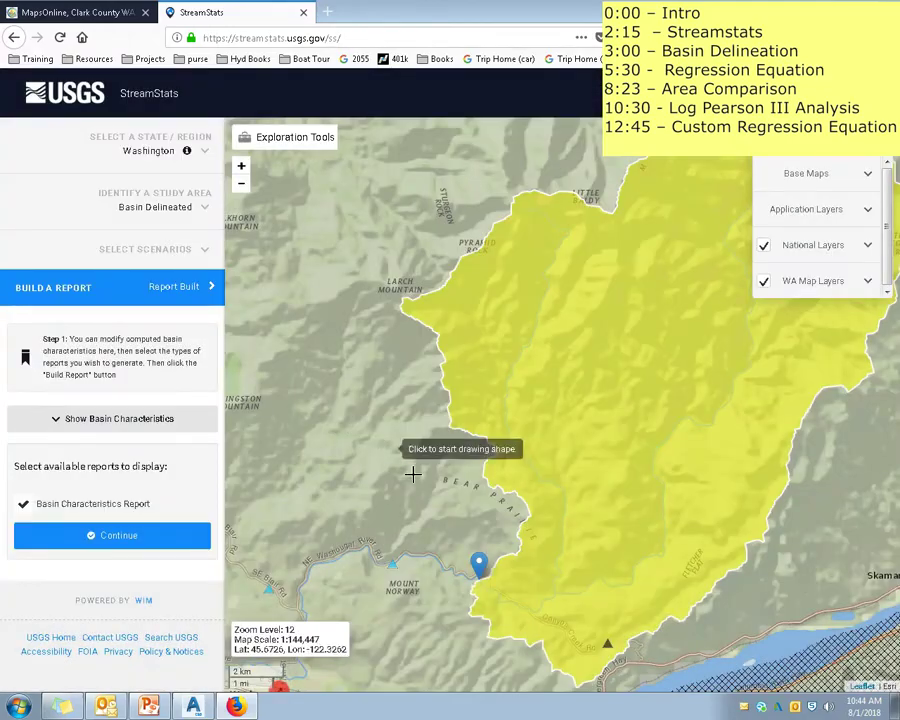
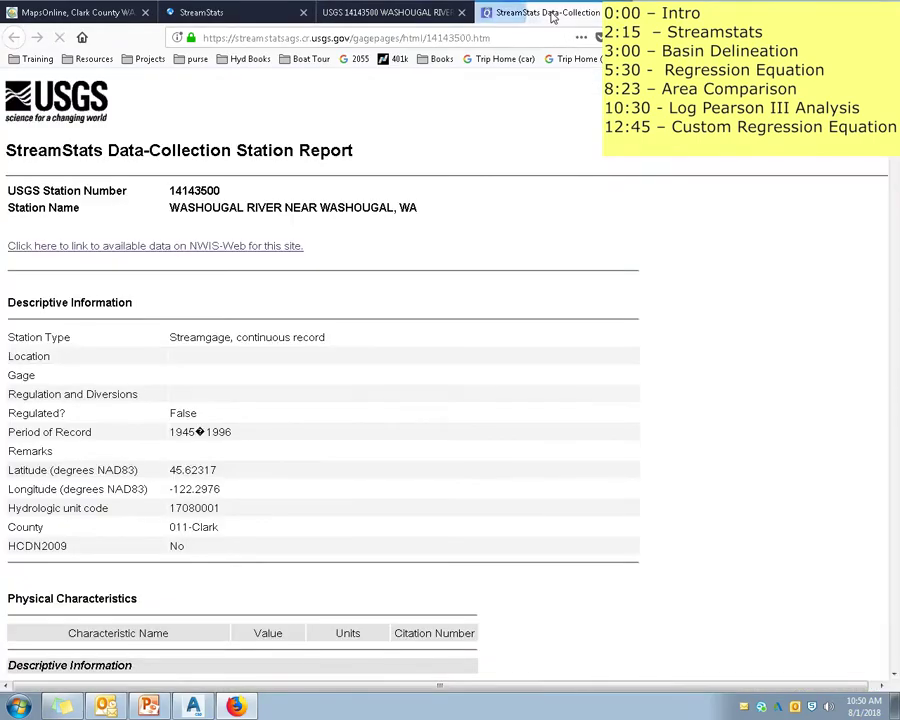
- Review the station report for gage 14143500, from its physical characteristics down to the peak-flow statistics
scroll(426, 246, "down", 3)
scroll(425, 245, "down", 2)
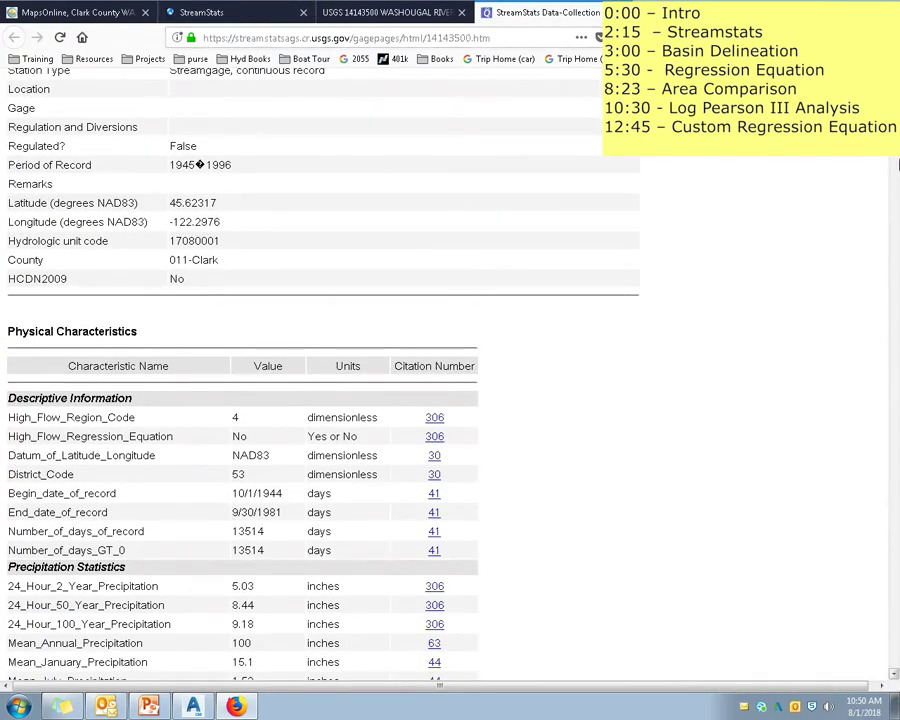
scroll(689, 279, "down", 7)
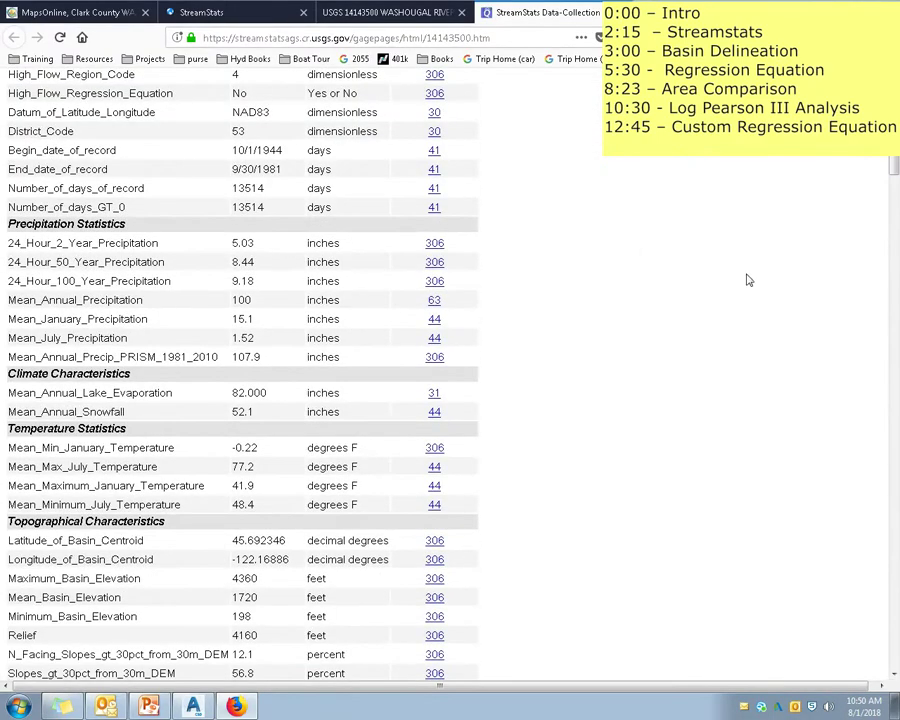
scroll(259, 561, "down", 17)
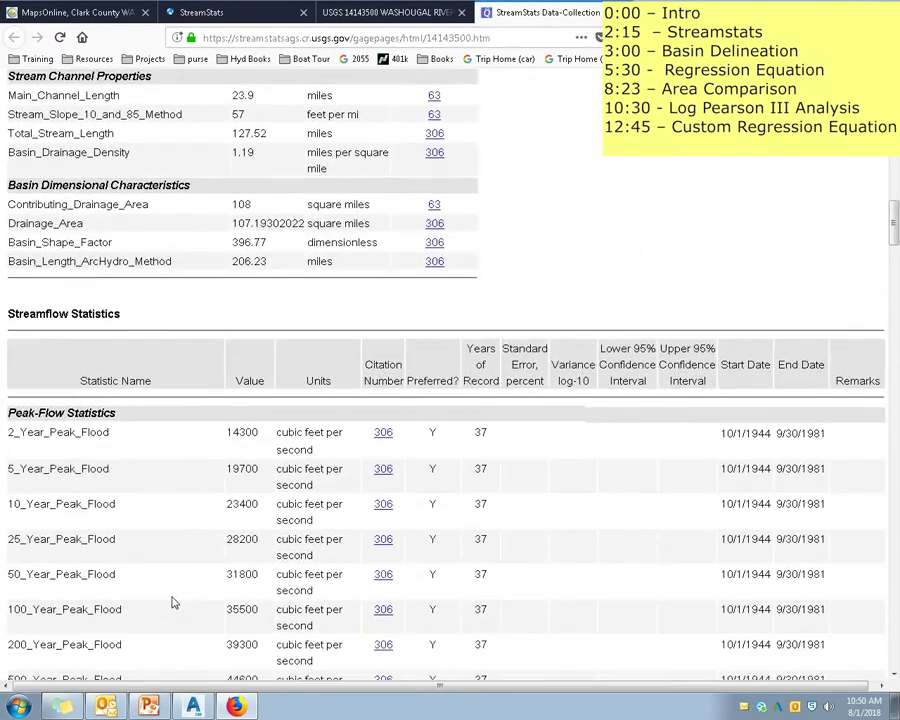
scroll(172, 603, "down", 1)
- Highlight the 100-year peak flood entry and its value in the Peak-Flow Statistics table
double_click(202, 572)
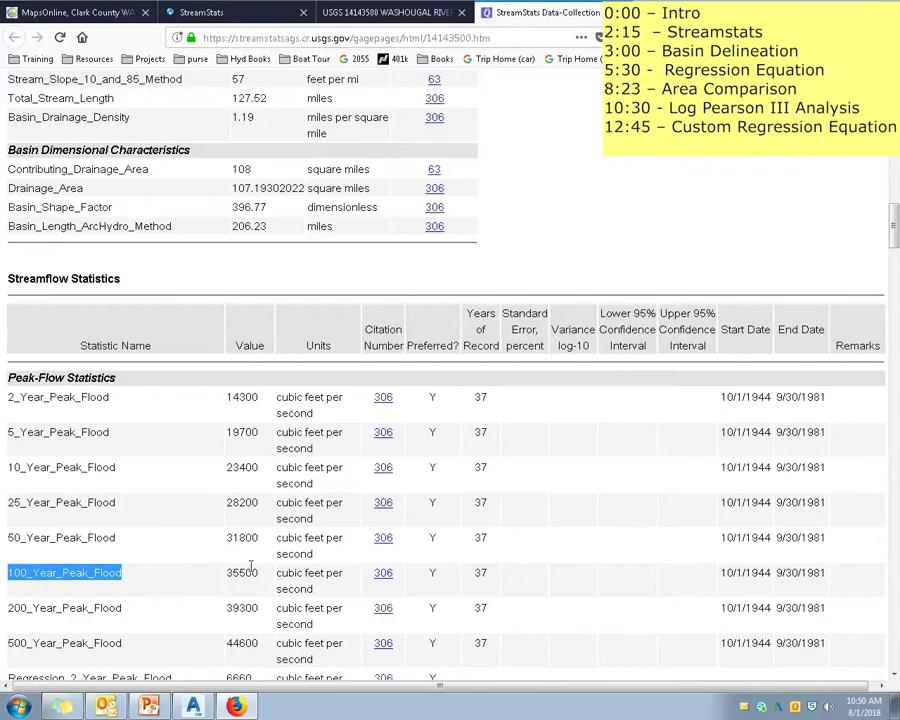
left_click(222, 573)
left_click_drag(228, 573, 253, 573)
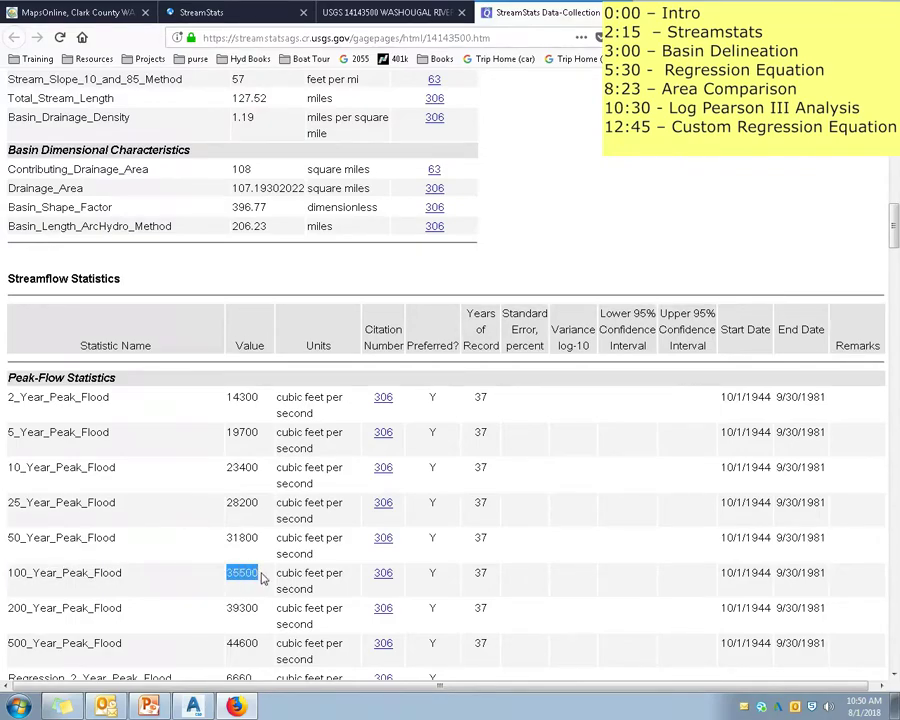
left_click(261, 577)
double_click(255, 572)
left_click(233, 572)
double_click(230, 572)
left_click(256, 566)
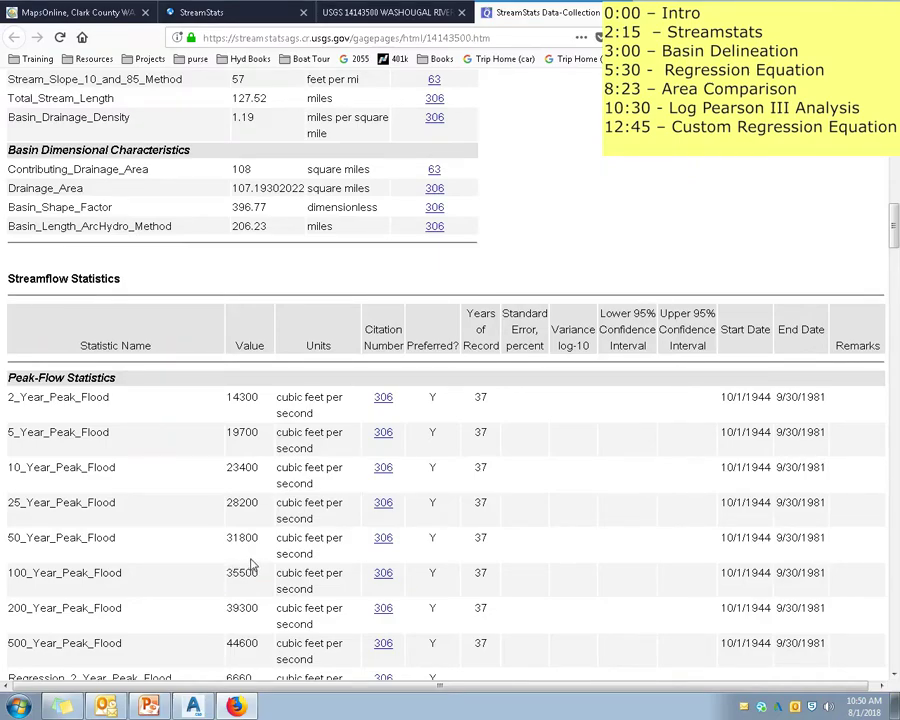
mouse_move(258, 570)
left_mouse_down()
mouse_move(242, 571)
mouse_move(255, 573)
left_mouse_up()
left_click(257, 573)
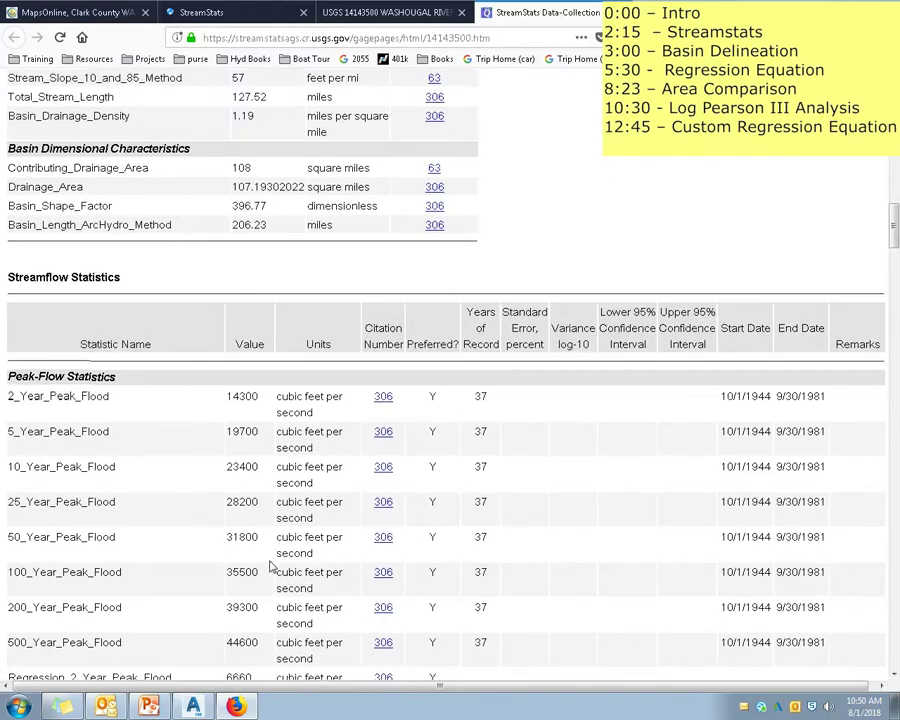
scroll(265, 560, "down", 1)
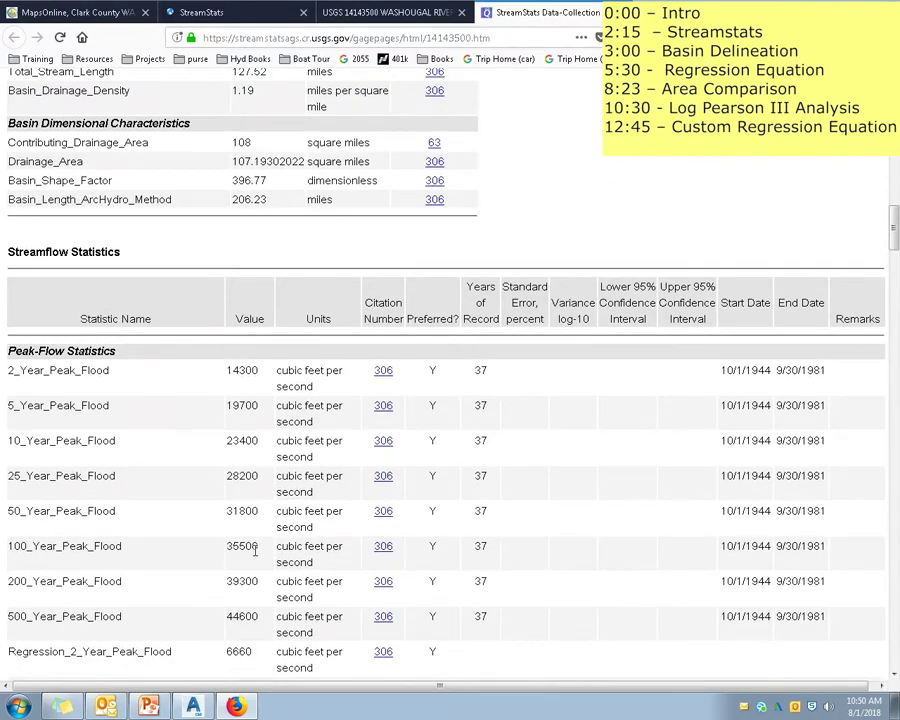
scroll(255, 550, "down", 1)
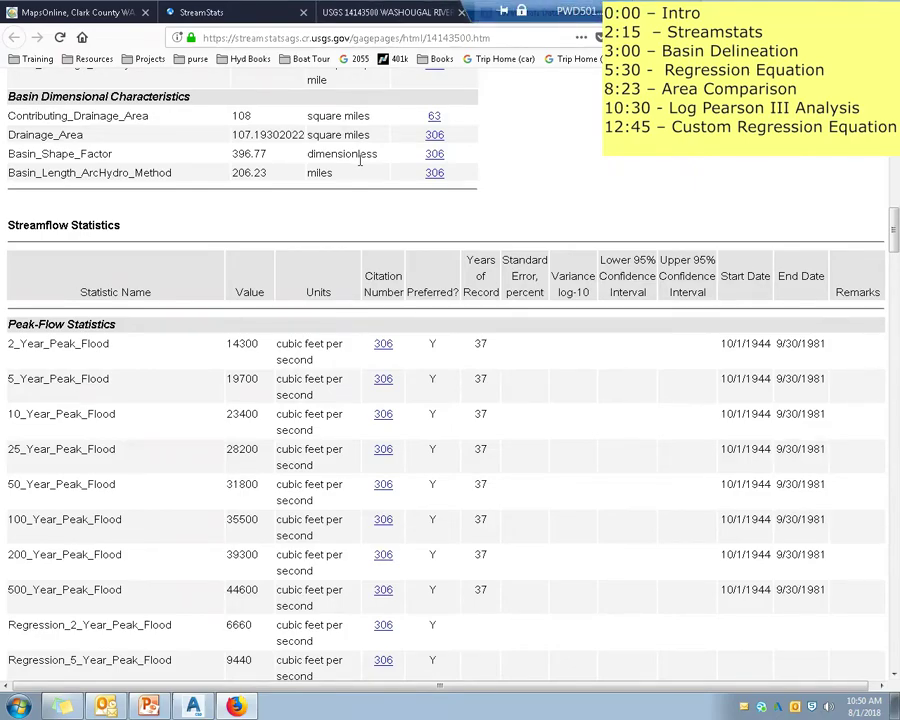
- Check the gage's contributing drainage area in the Basin Dimensional Characteristics
scroll(118, 196, "up", 3)
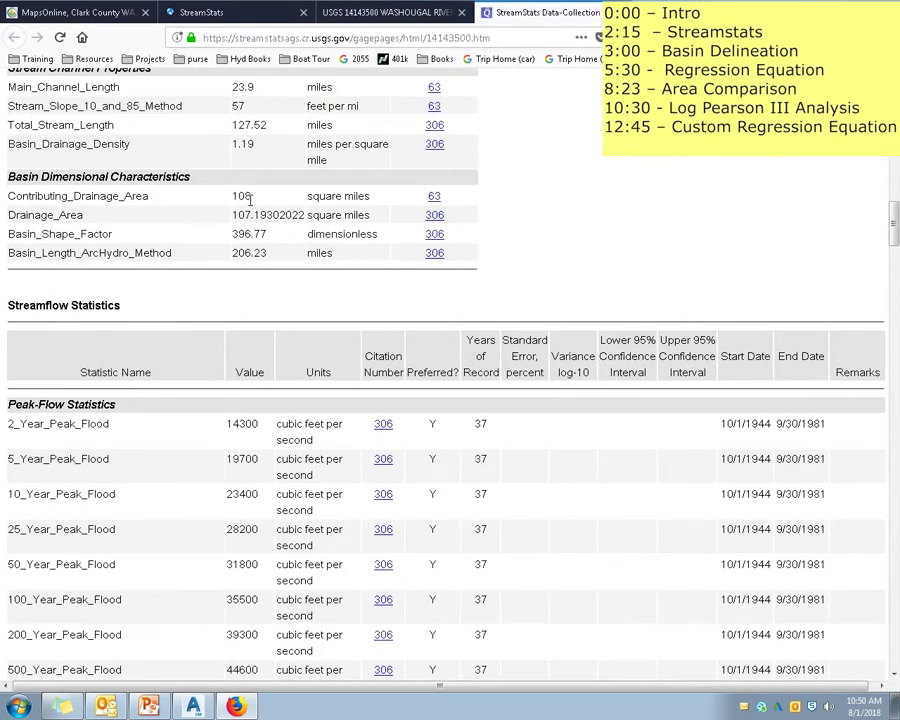
double_click(241, 196)
left_click(245, 205)
double_click(240, 197)
left_click(250, 191)
- Switch to the gage's NWIS site page, open its Peak streamflow data and examine the annual peak graph
left_click(381, 14)
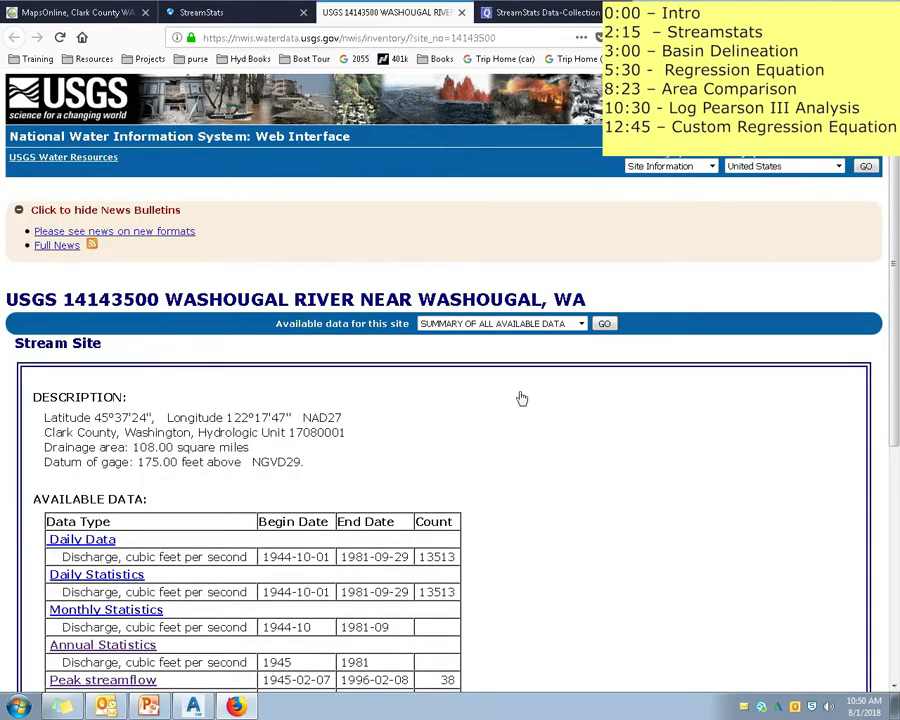
scroll(887, 234, "down", 3)
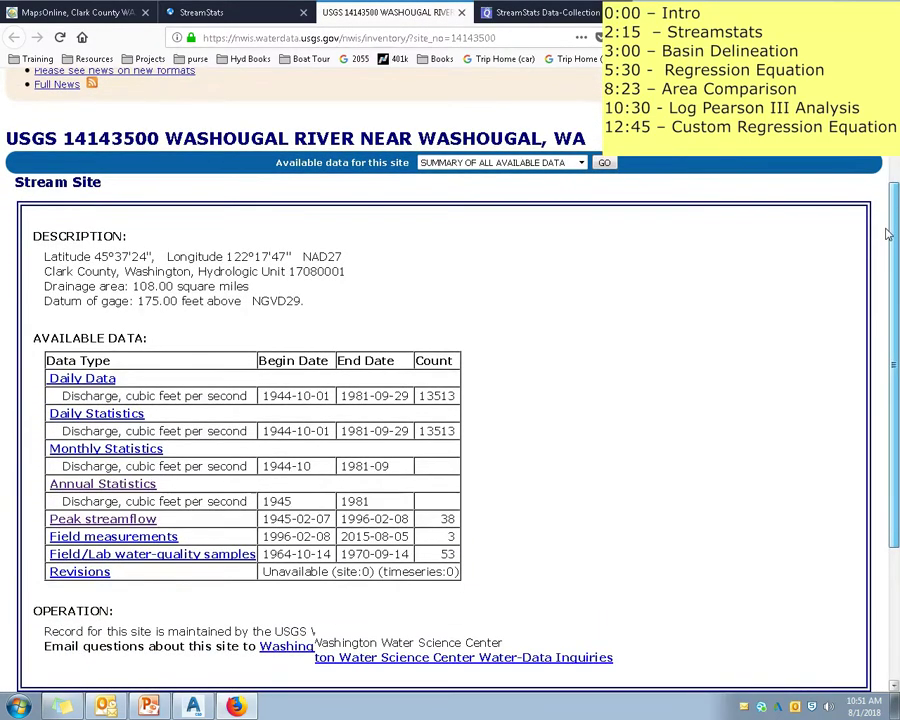
scroll(886, 240, "down", 1)
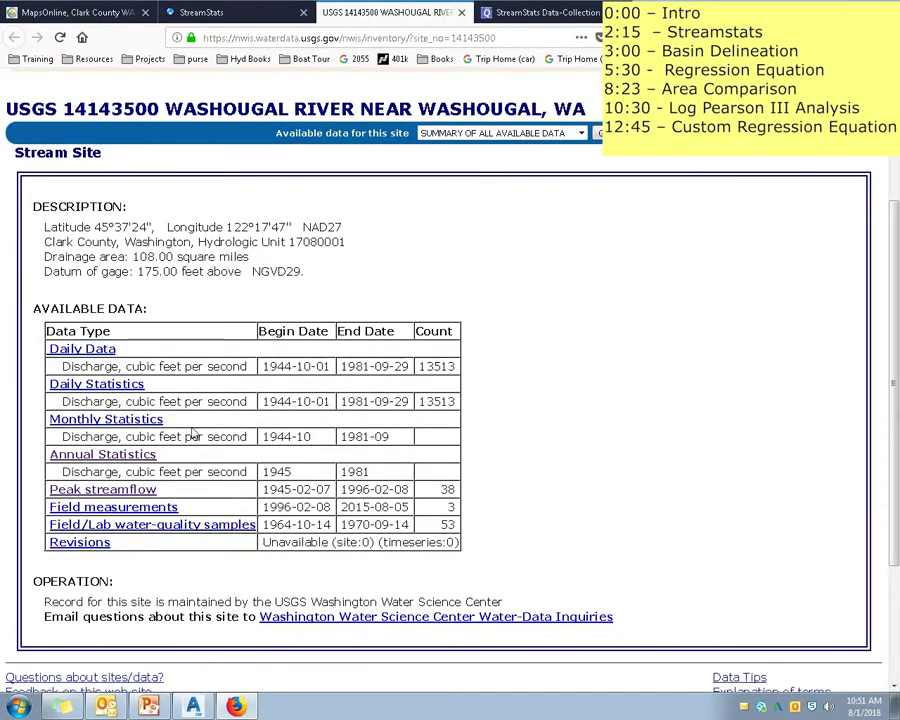
left_click(150, 489)
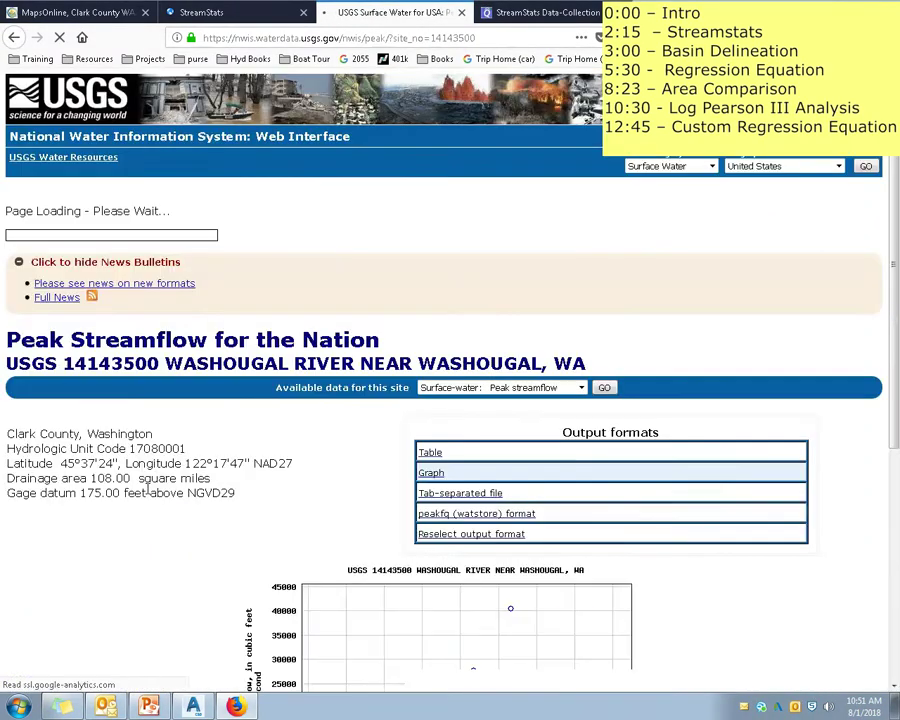
scroll(648, 311, "down", 3)
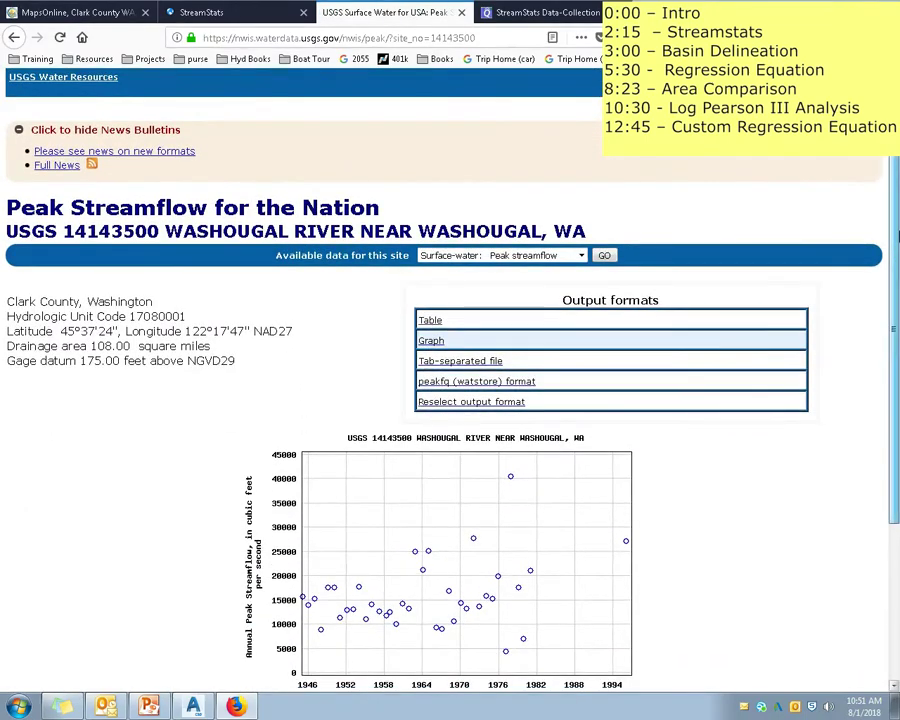
scroll(897, 195, "down", 3)
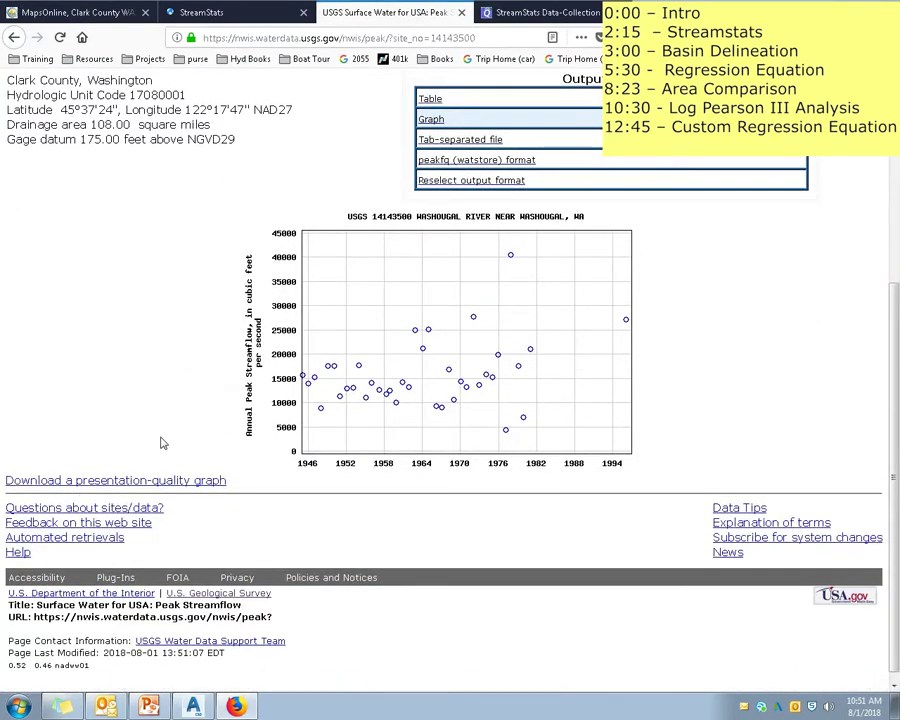
scroll(161, 442, "up", 2)
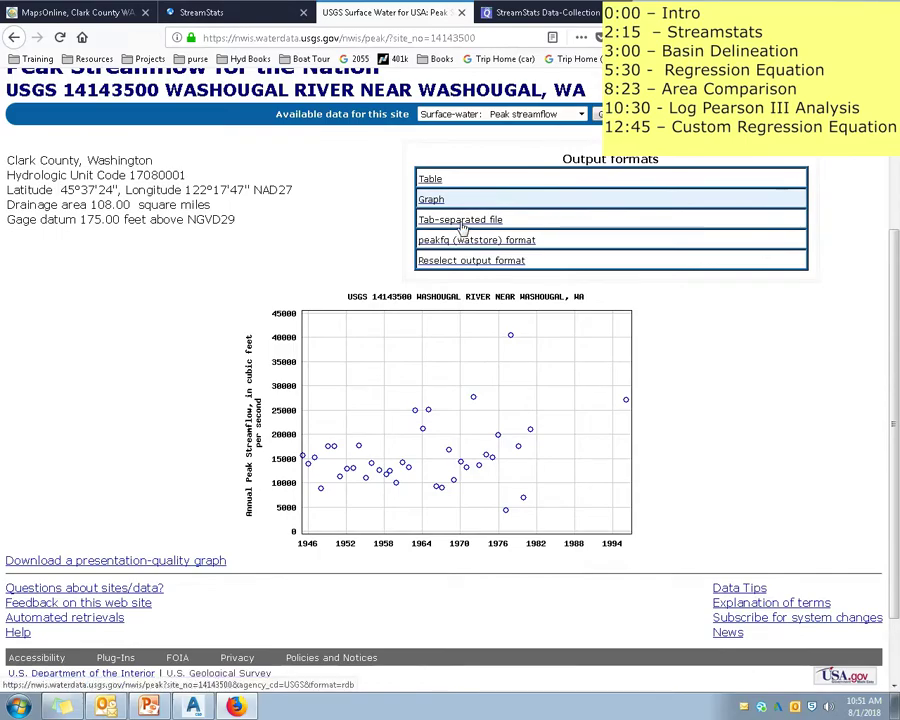
- Open the peak streamflow data as a tab-separated file and inspect the 1996 record and the peak discharge values
left_click(462, 227)
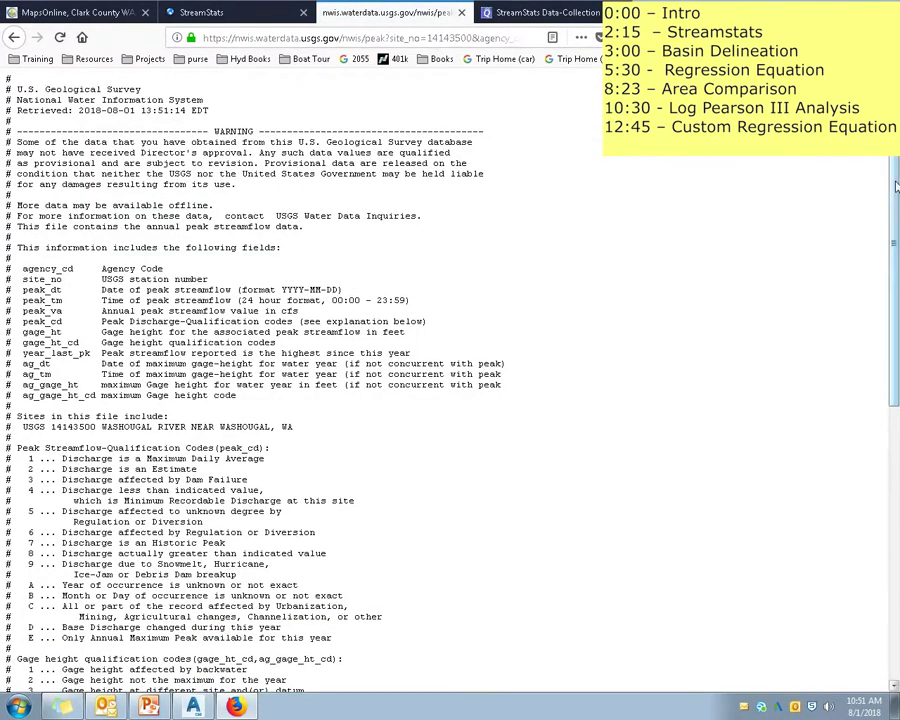
scroll(270, 329, "down", 5)
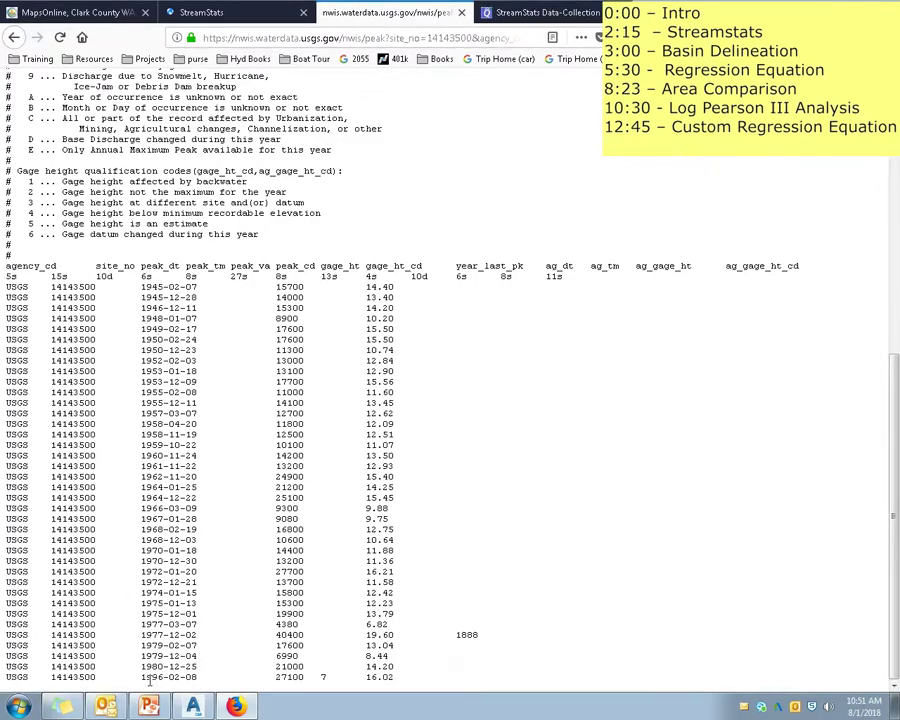
left_click_drag(141, 677, 158, 677)
left_click(162, 677)
triple_click(276, 290)
left_click(296, 531)
- Return to the peak streamflow page, show the data in Table format and review the yearly streamflow values from 1945 to 1996
key("alt+Left")
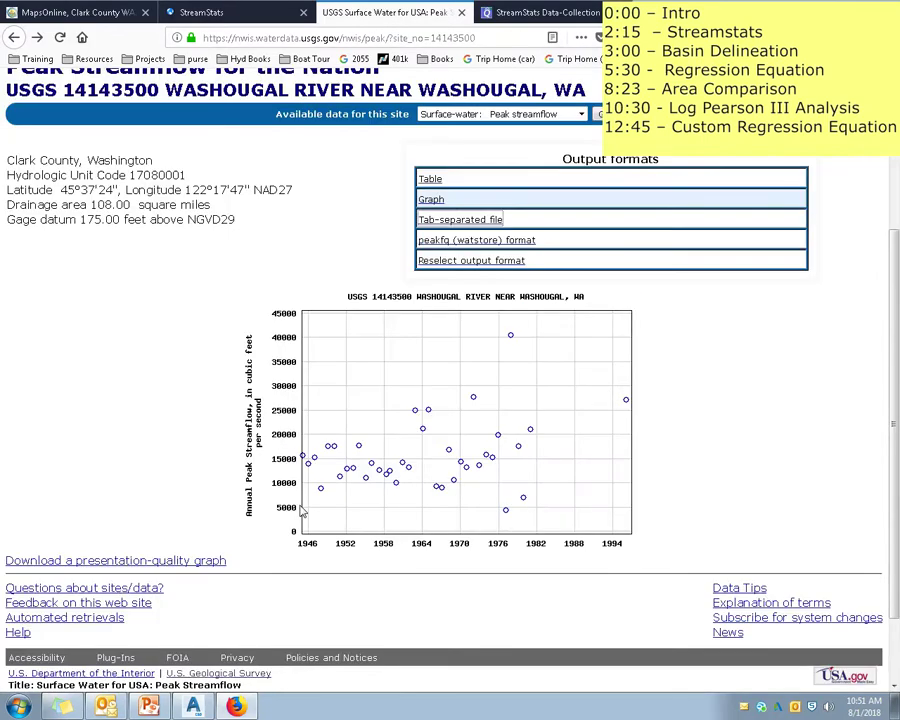
left_click(430, 178)
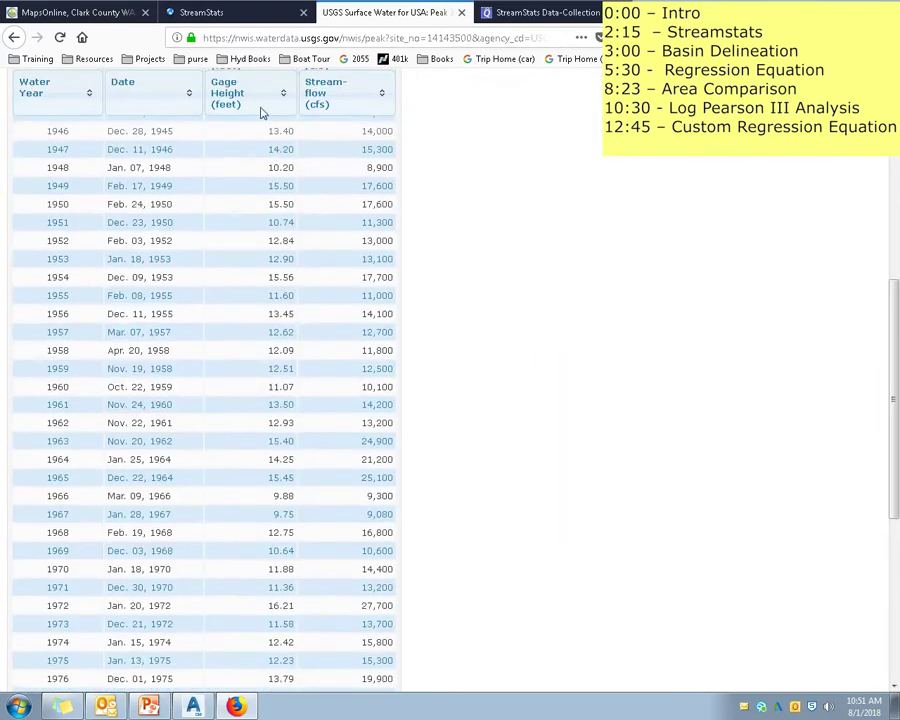
scroll(265, 150, "up", 2)
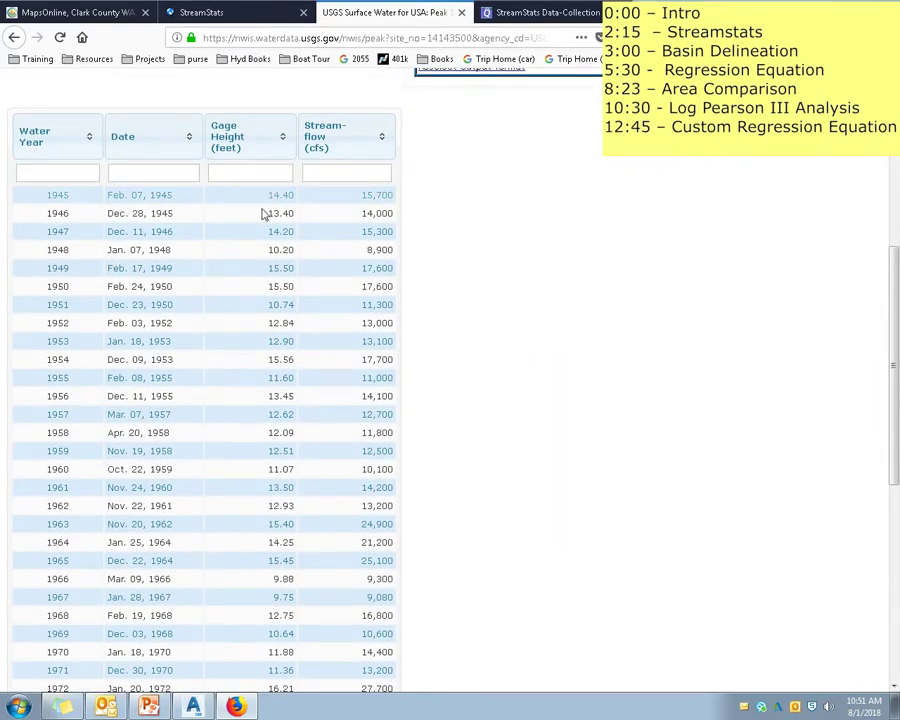
scroll(290, 525, "down", 1)
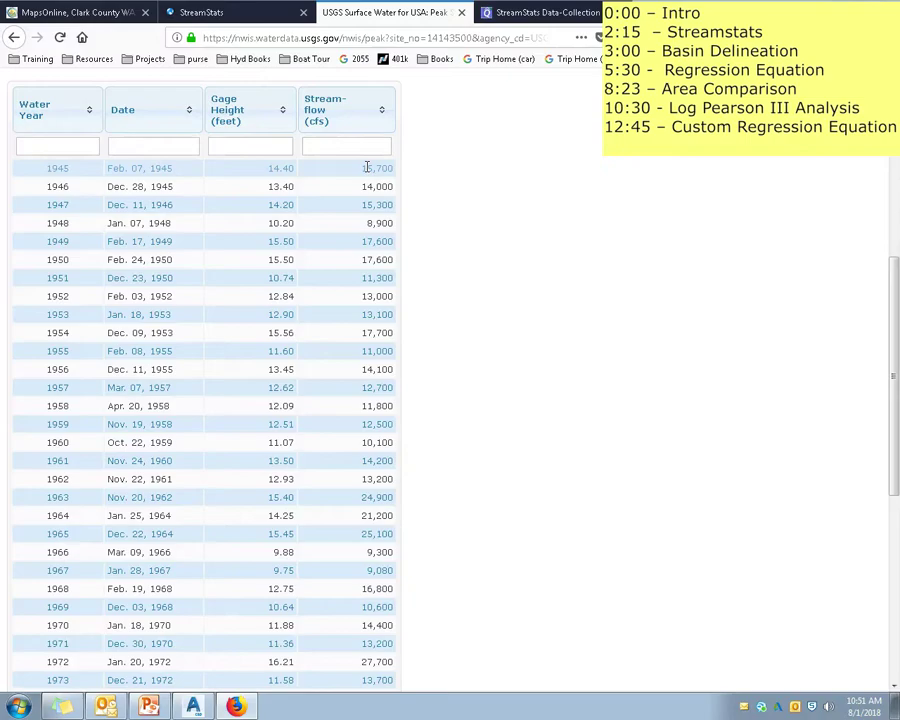
scroll(367, 167, "down", 1)
scroll(367, 167, "up", 1)
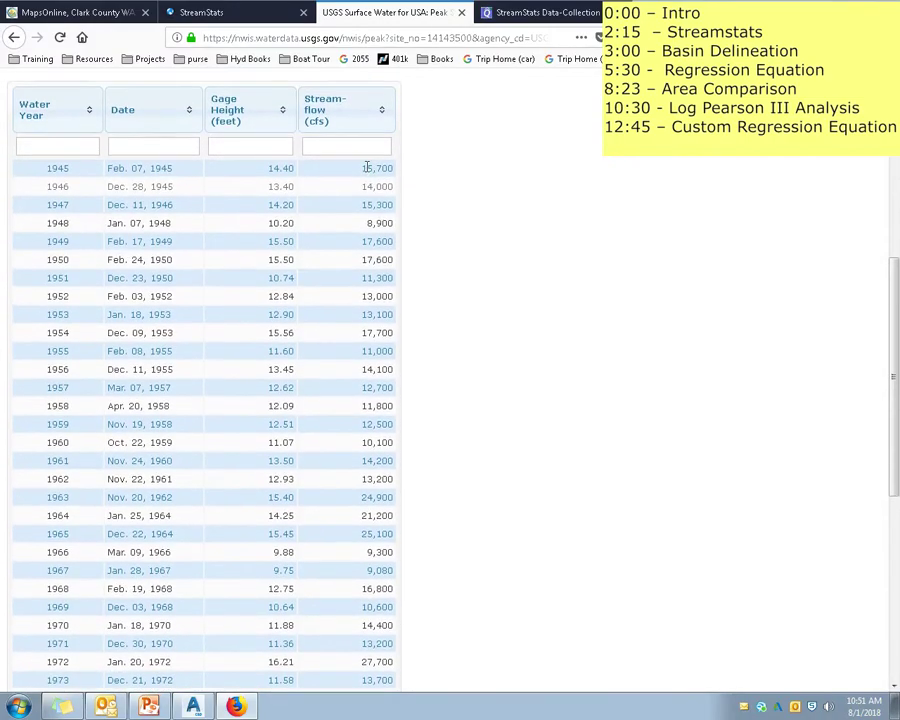
scroll(367, 167, "down", 2)
scroll(367, 167, "down", 3)
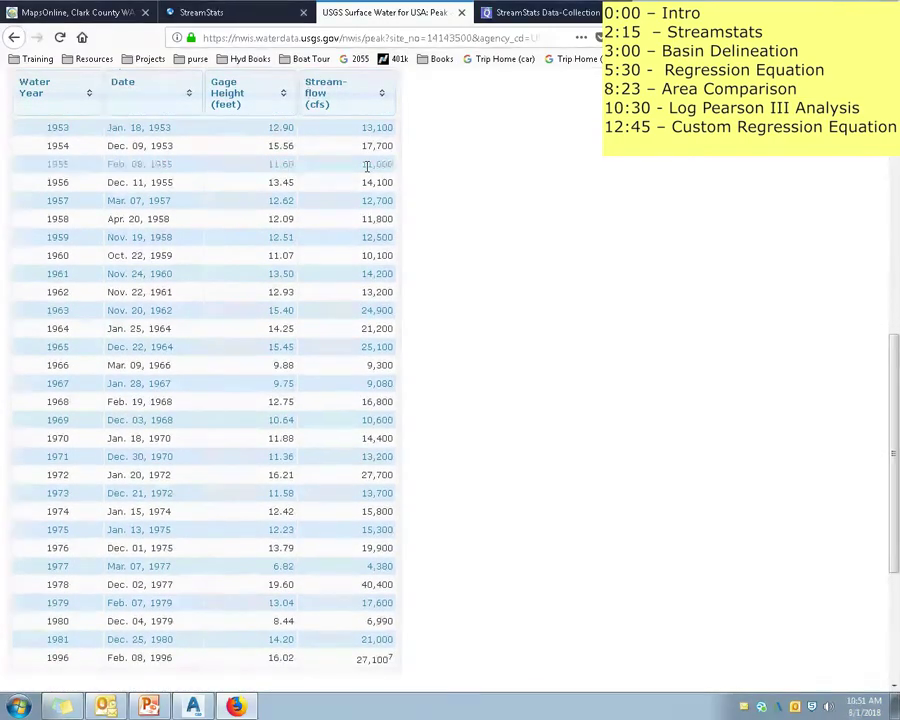
- Open the "Log Pearson Type III (Recurrence Interval Calcs) - Fish Weir" workbook in Excel from the Floodplain Modeling folder
left_click(18, 706)
left_click(166, 188)
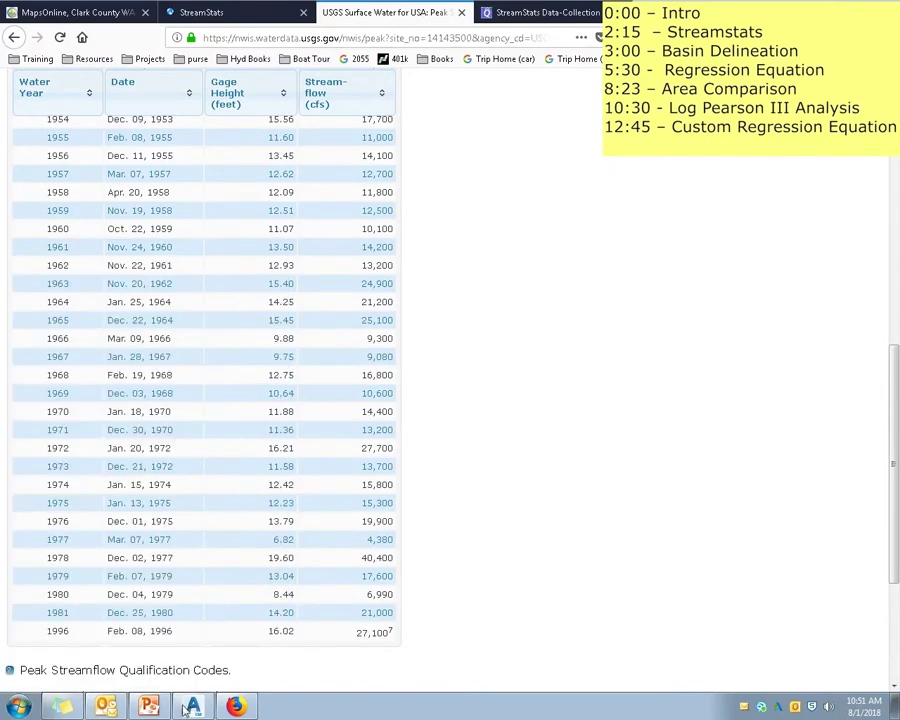
key("super")
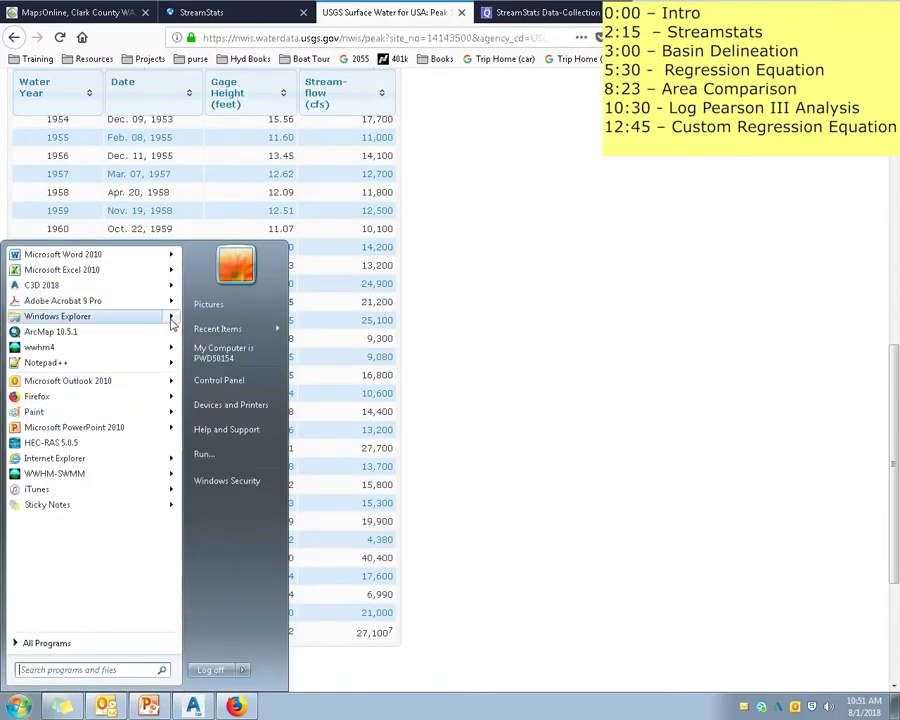
mouse_move(172, 320)
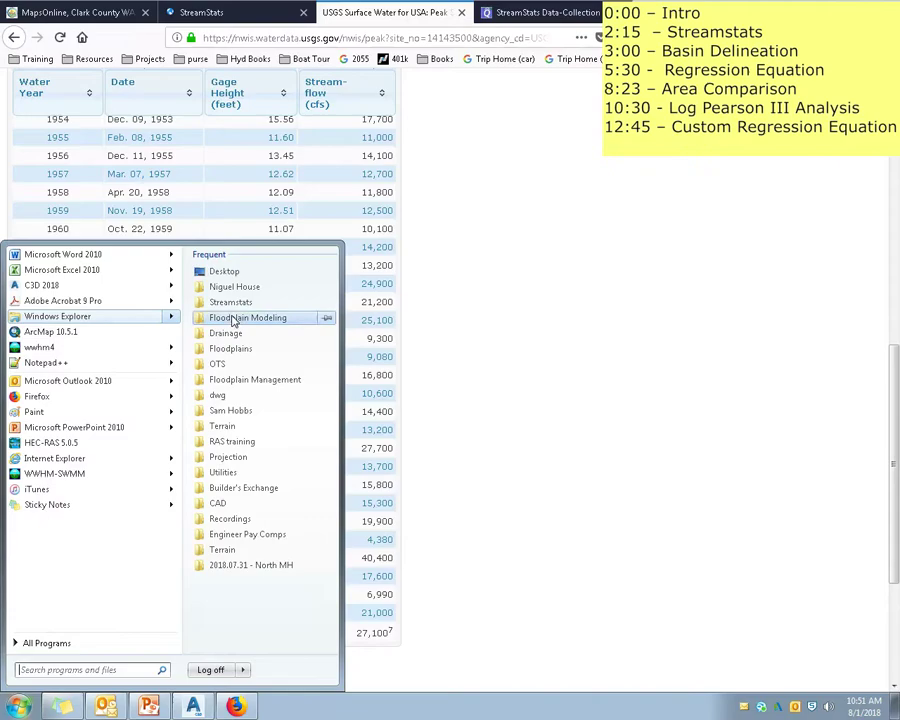
left_click(231, 320)
double_click(260, 134)
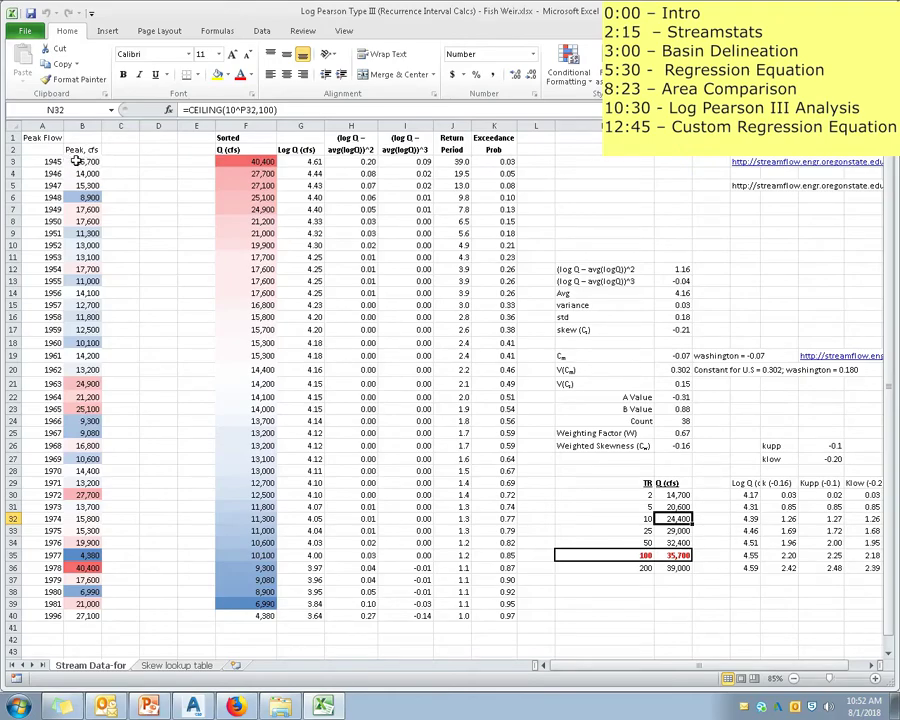
- Review the annual peak flows from 1945 to 1996 and compare the 1978 and 1996 peaks with the sorted Q (cfs) column
left_click_drag(88, 615, 96, 161)
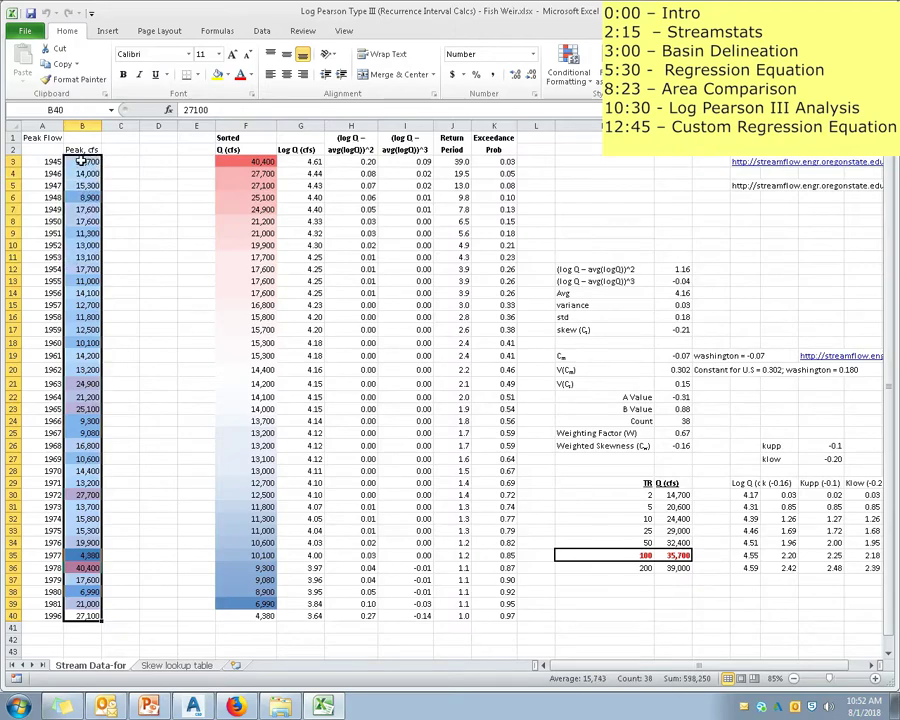
left_click(57, 603)
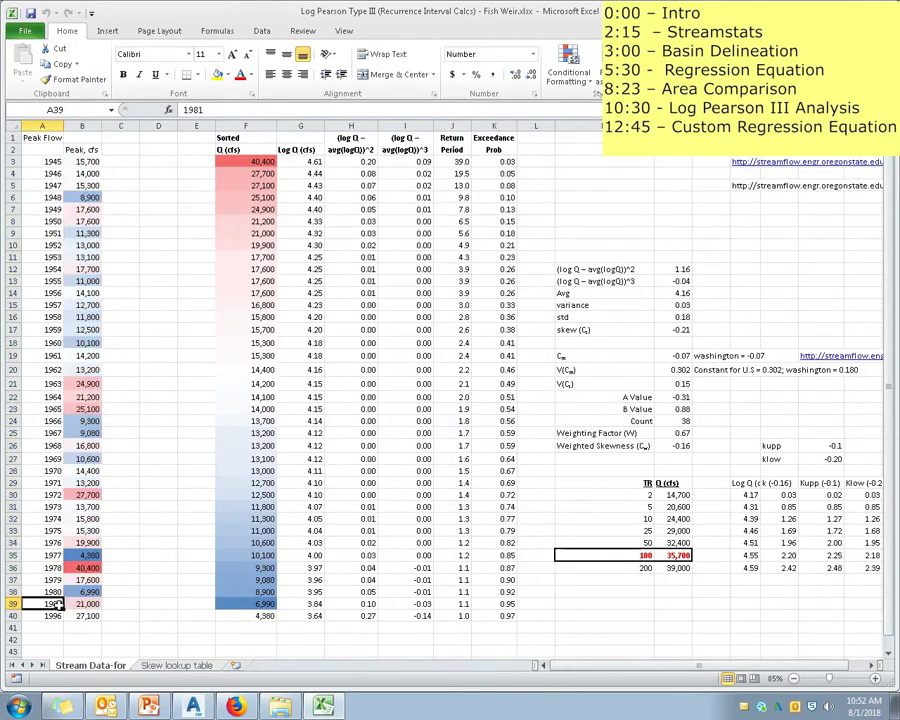
left_click(88, 615)
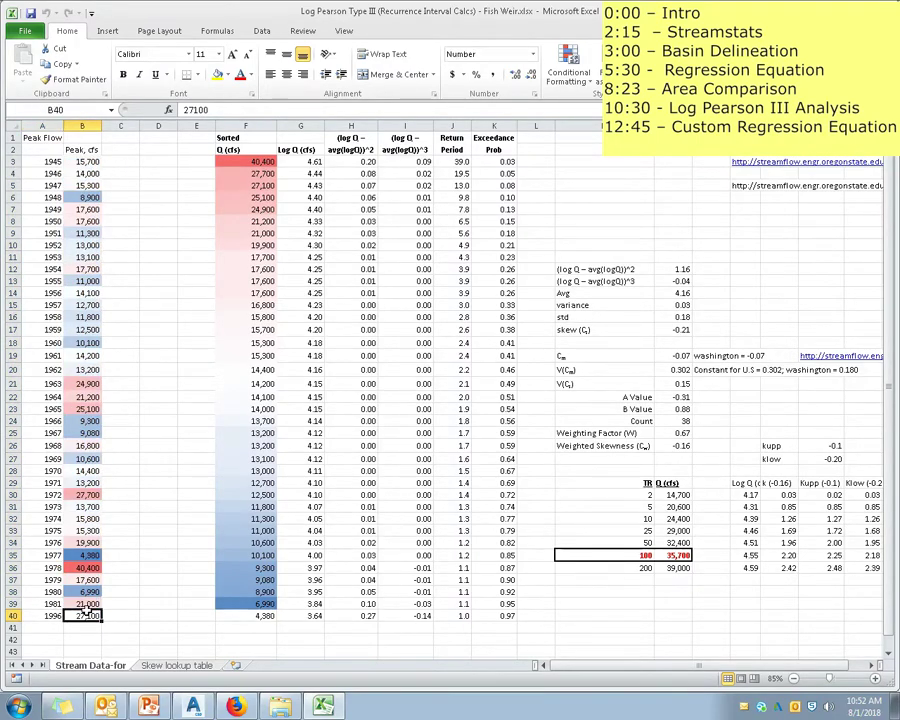
left_click(247, 161)
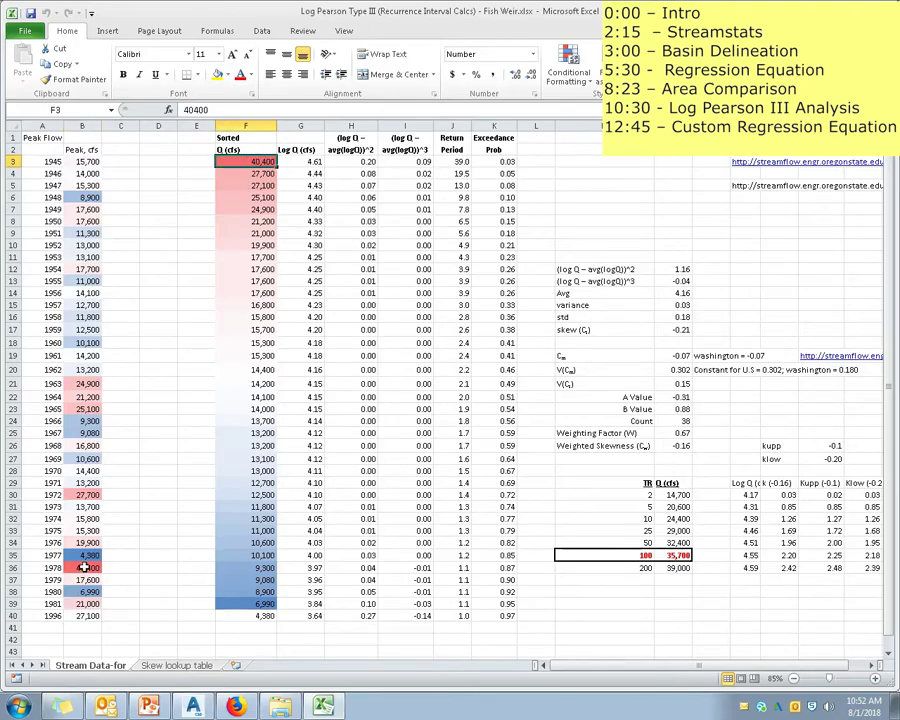
left_click(85, 617)
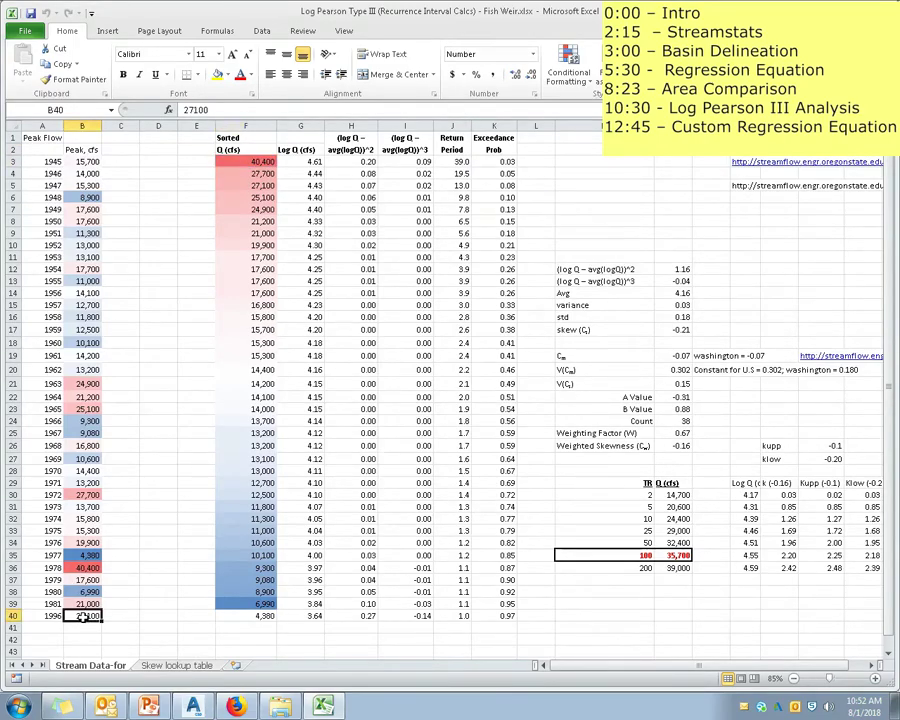
left_click(82, 567)
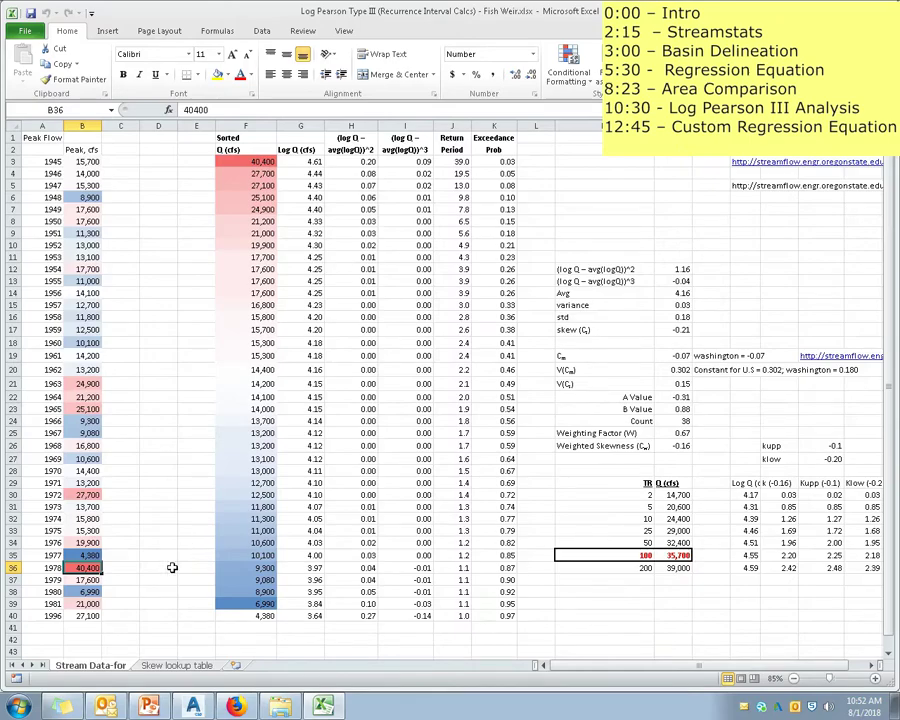
left_click(245, 161)
- Examine the 100-year flow result and its formula in the TR versus Q (cfs) table
left_click(672, 555)
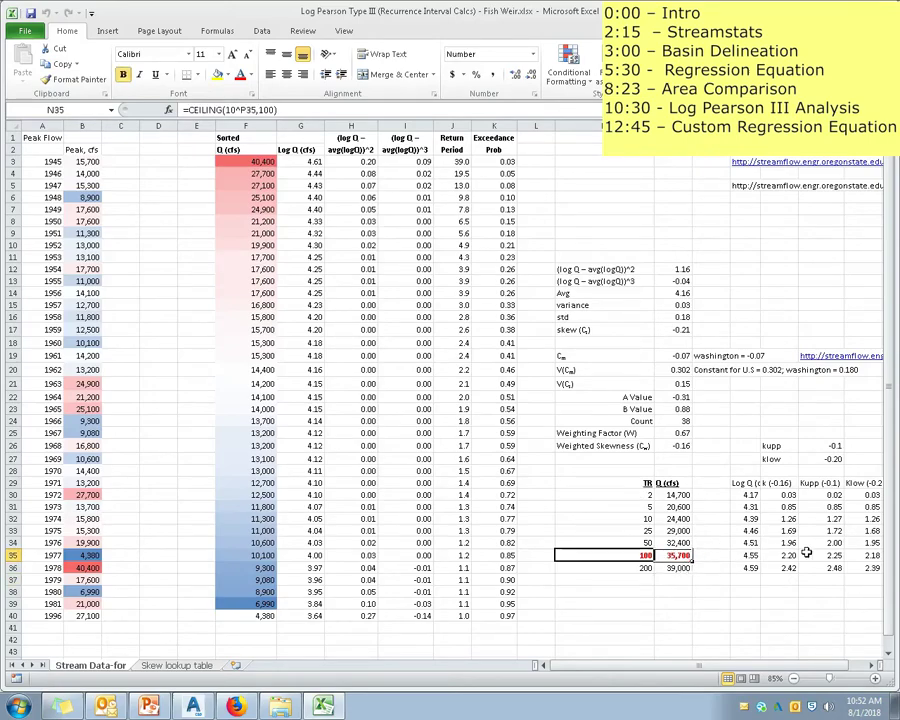
key("Left")
key("Right")
key("Right")
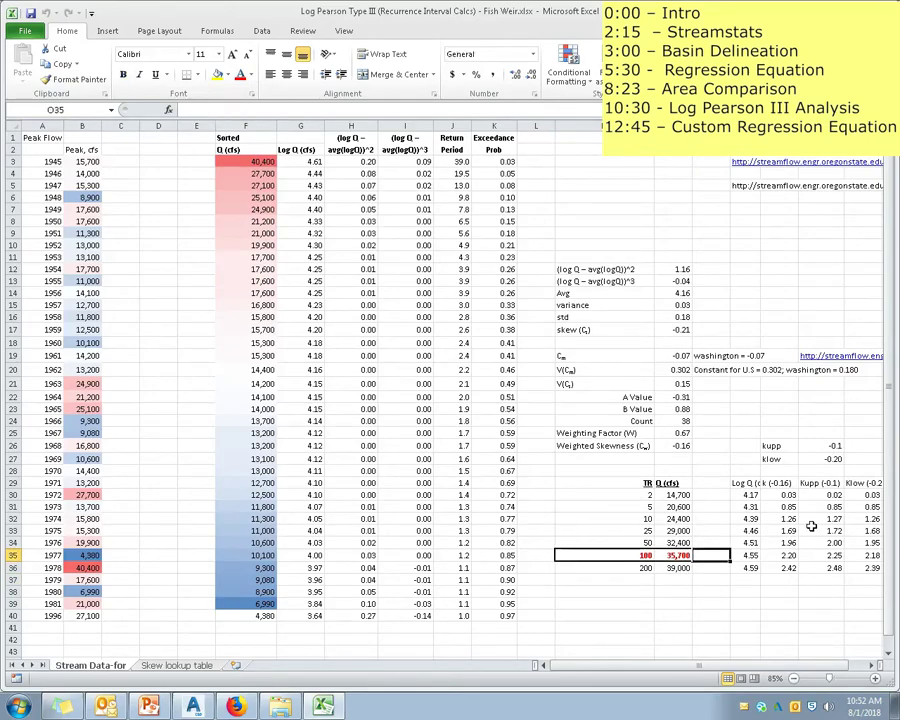
key("Down")
key("Down")
key("Down")
left_click(679, 558)
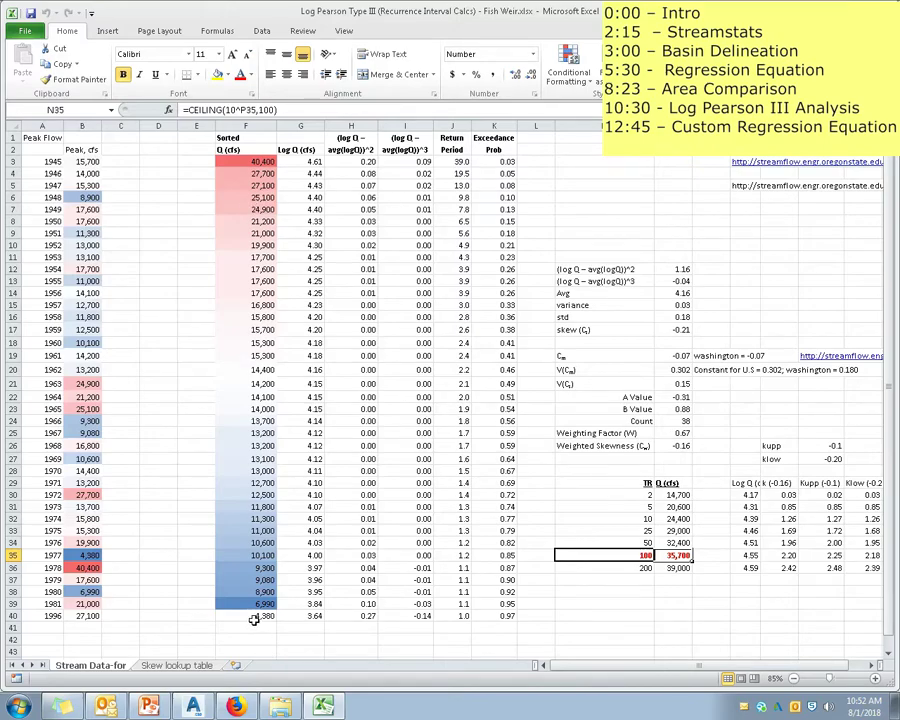
- Switch to the StreamStats gage 14143500 page in Firefox and check the 100_Year_Peak_Flood value under Peak-Flow Statistics
left_click(650, 614)
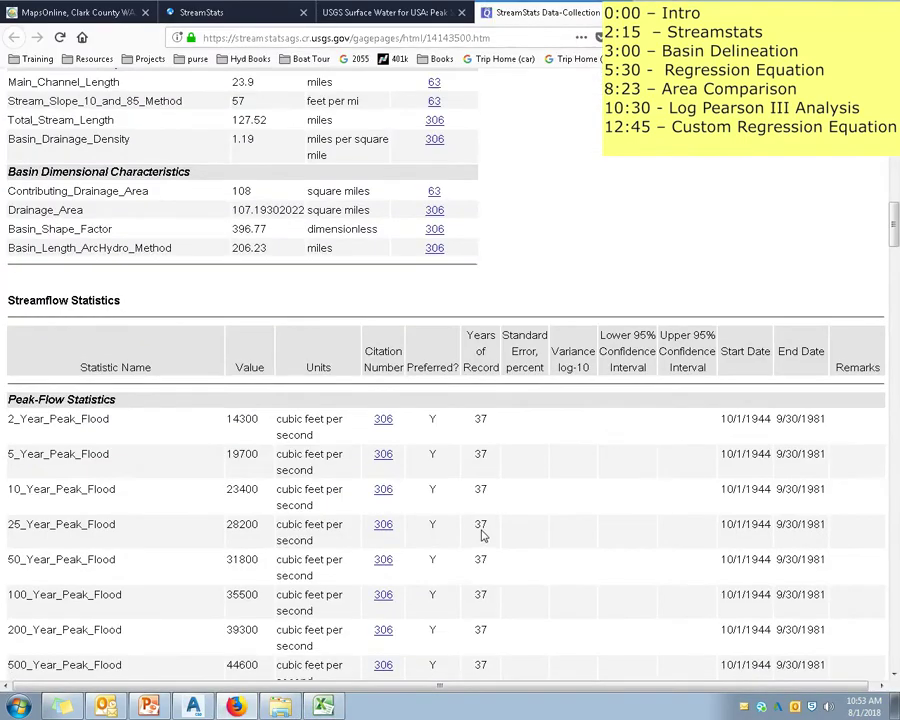
scroll(478, 536, "down", 1)
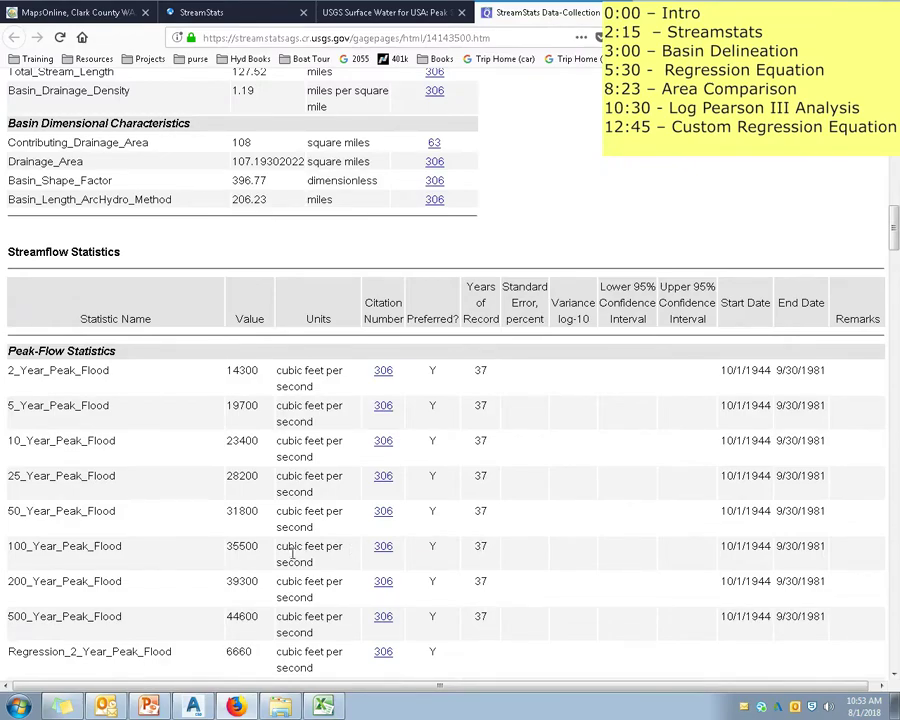
left_click_drag(230, 548, 258, 546)
left_click(335, 537)
scroll(420, 516, "up", 1)
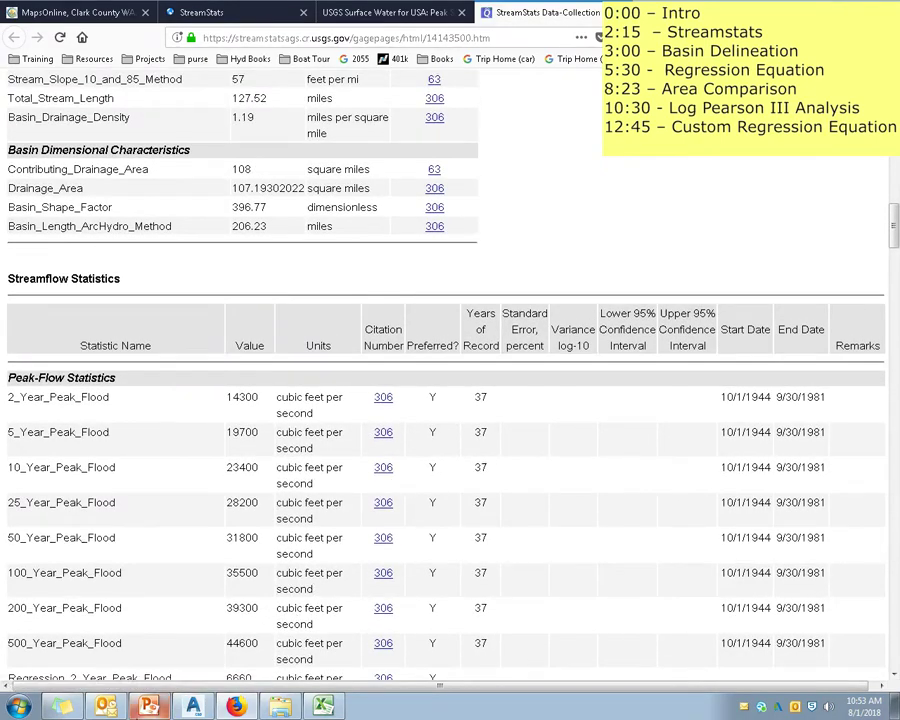
- Switch to PowerPoint and start the slide show from the Stream Gauge (LPIII) slide with the area adjustment formula
left_click(148, 706)
key("shift+F5")
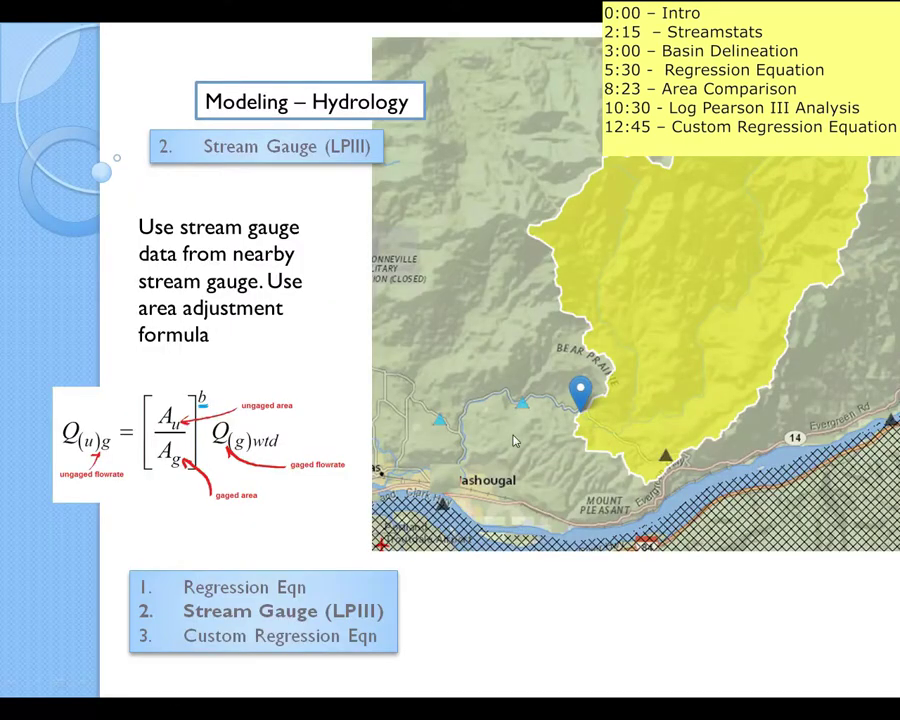